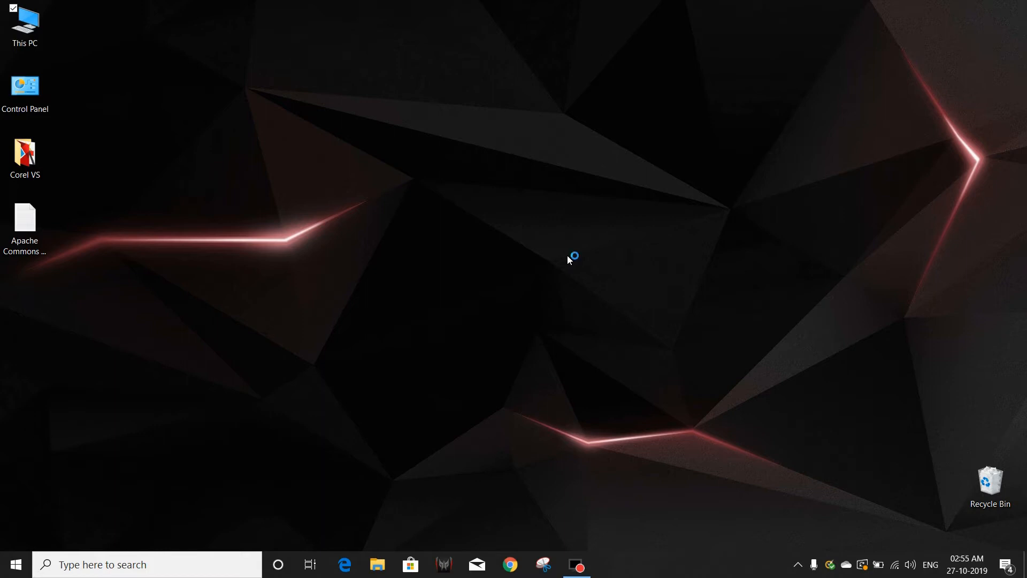
Launch Google Chrome from the Windows taskbar.
{"action": "left_click", "coordinate": [511, 564]}
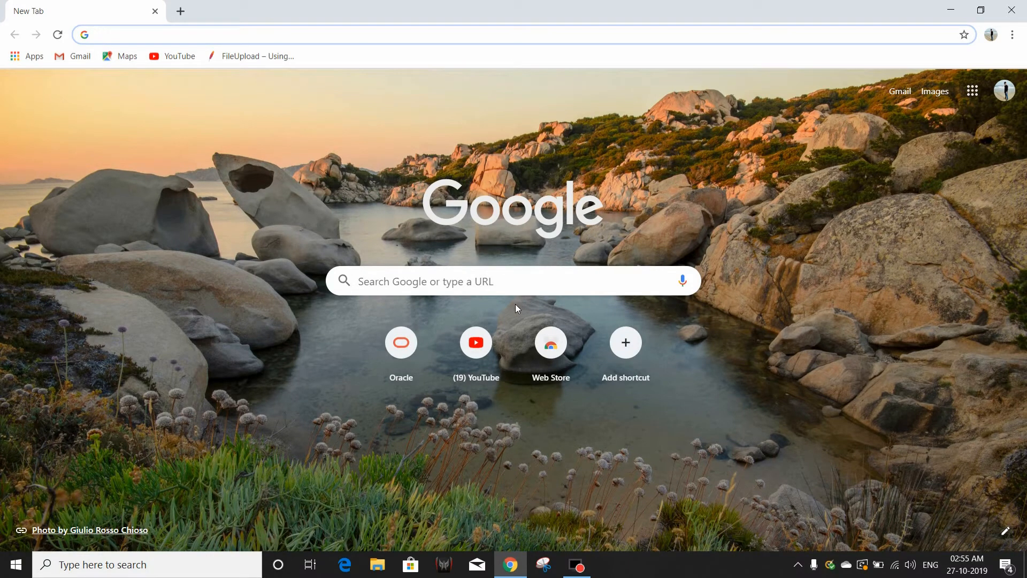
Load oracle.com and go to its Downloads page from the site menu.
{"action": "type", "text": "o"}
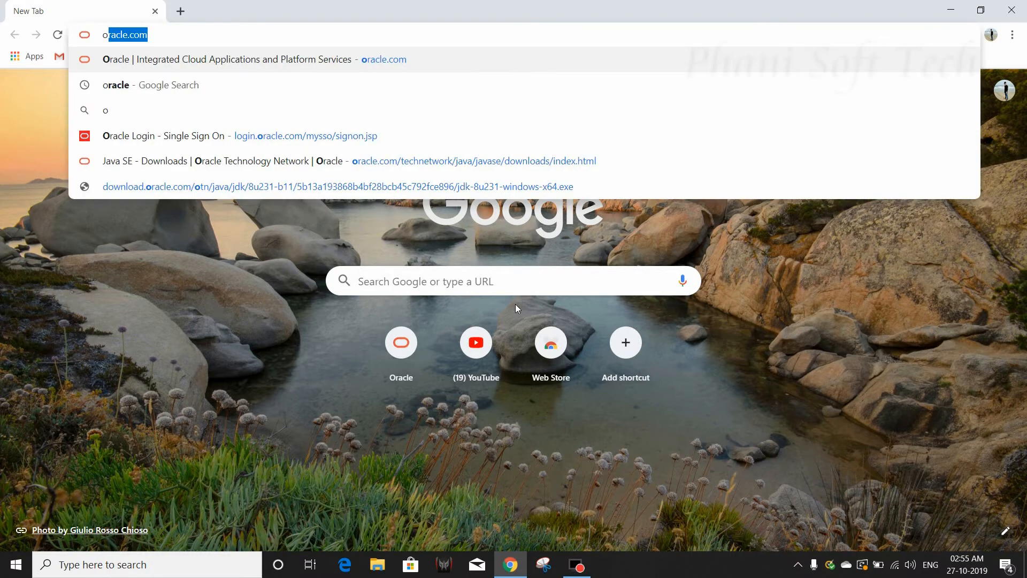
{"action": "type", "text": "racle.com"}
{"action": "key", "text": "Return"}
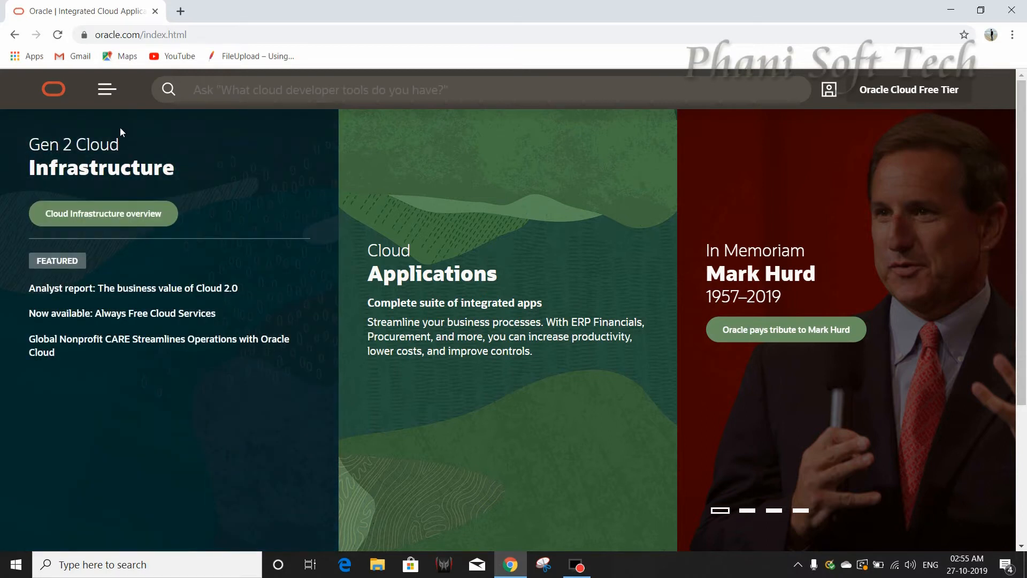
{"action": "left_click", "coordinate": [107, 90]}
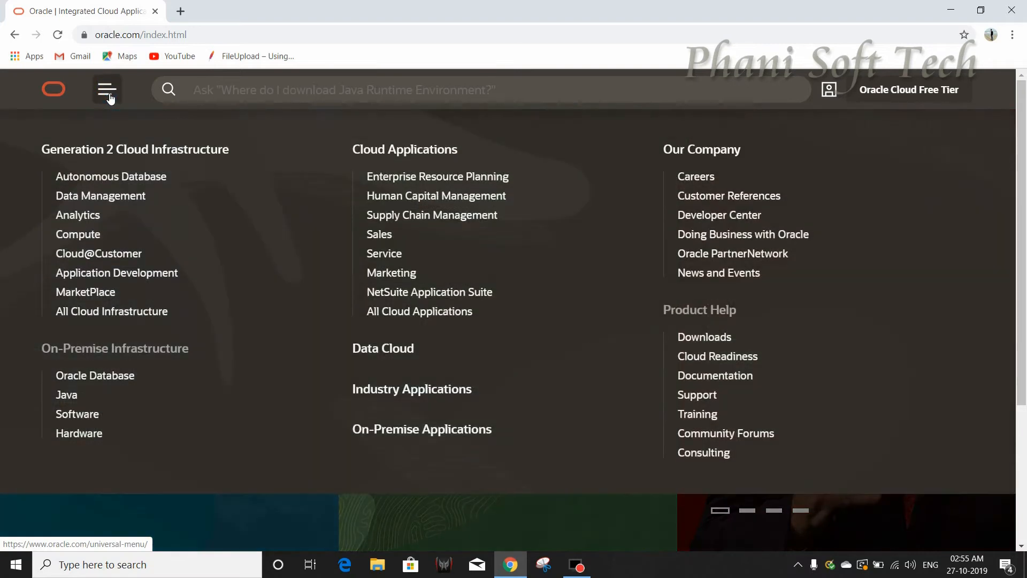
{"action": "left_click", "coordinate": [705, 343]}
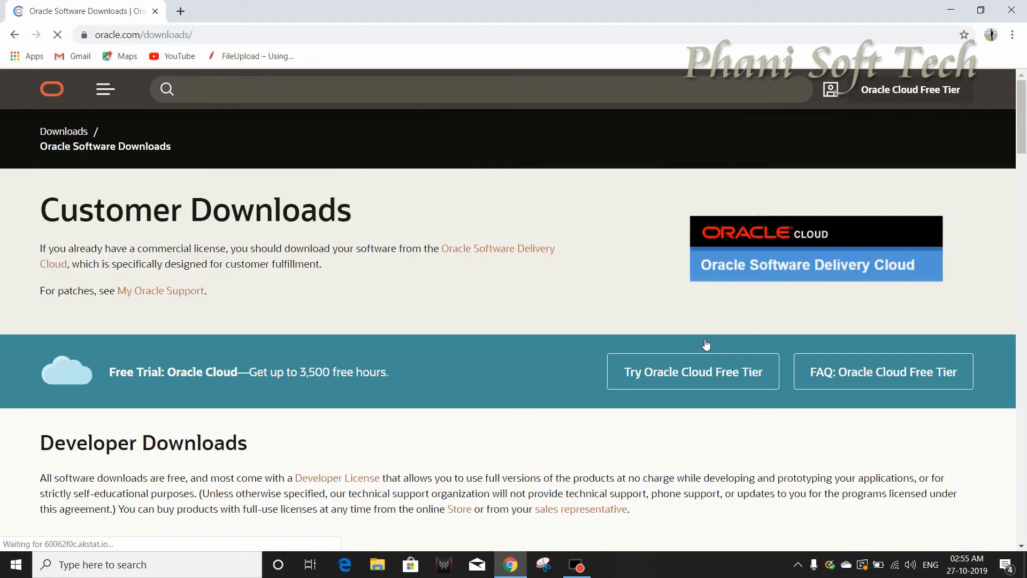
Open Database 12c Enterprise/Standard Editions from the Database category under Developer Downloads.
{"action": "scroll", "coordinate": [358, 418], "scroll_direction": "down", "scroll_amount": 5}
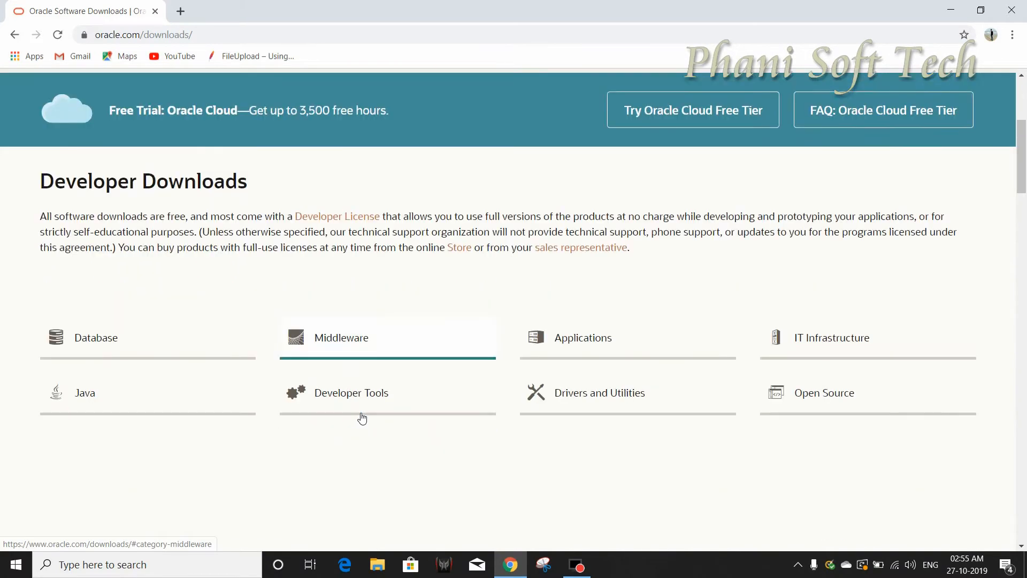
{"action": "scroll", "coordinate": [360, 417], "scroll_direction": "down", "scroll_amount": 3}
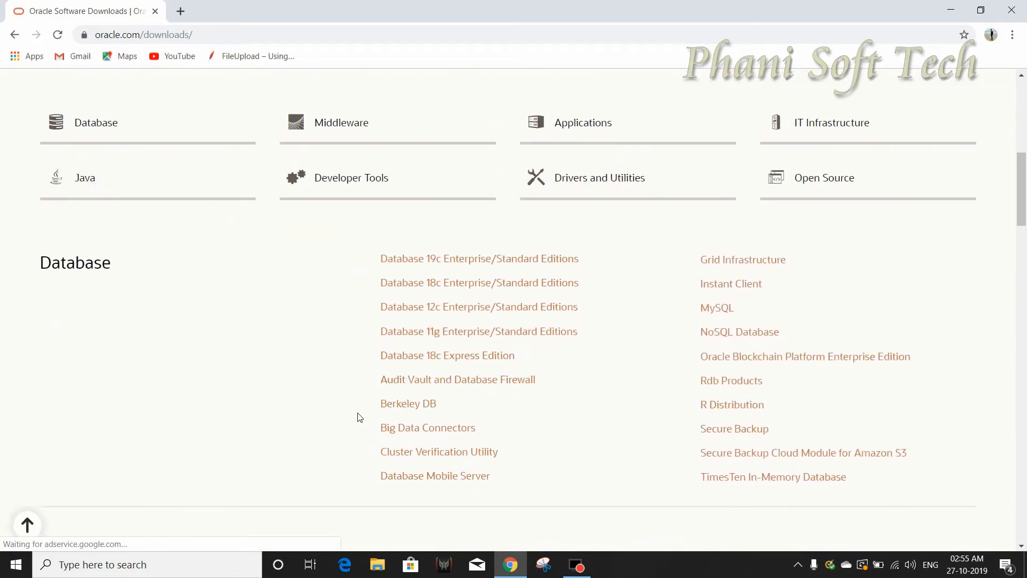
{"action": "left_click", "coordinate": [101, 123]}
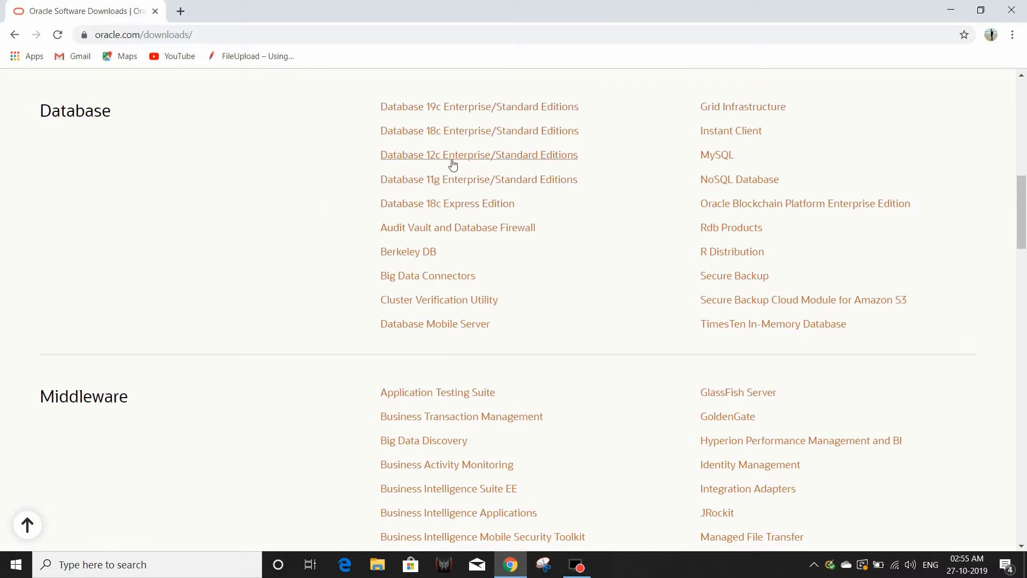
{"action": "left_click", "coordinate": [463, 164]}
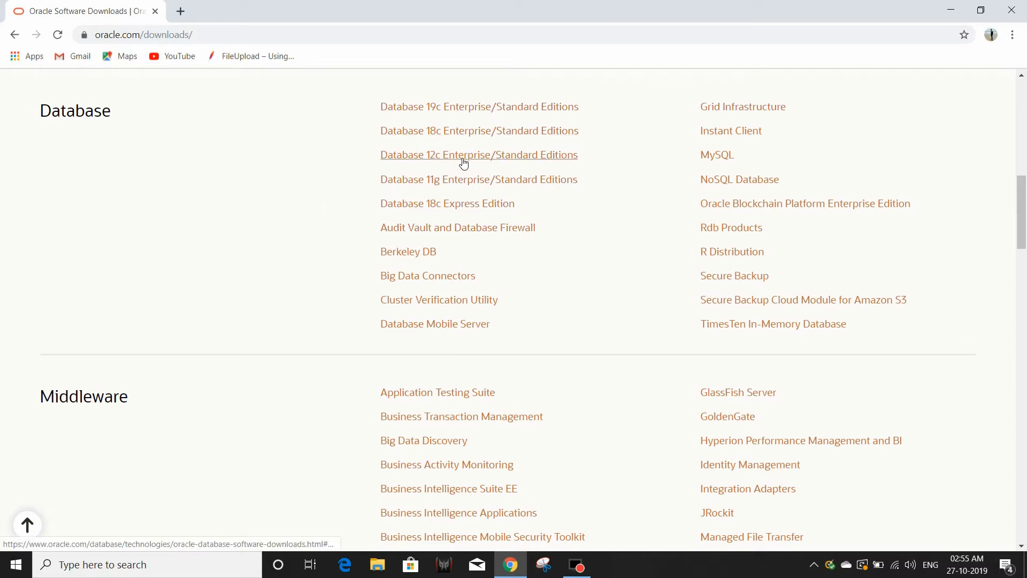
{"action": "left_click", "coordinate": [463, 164]}
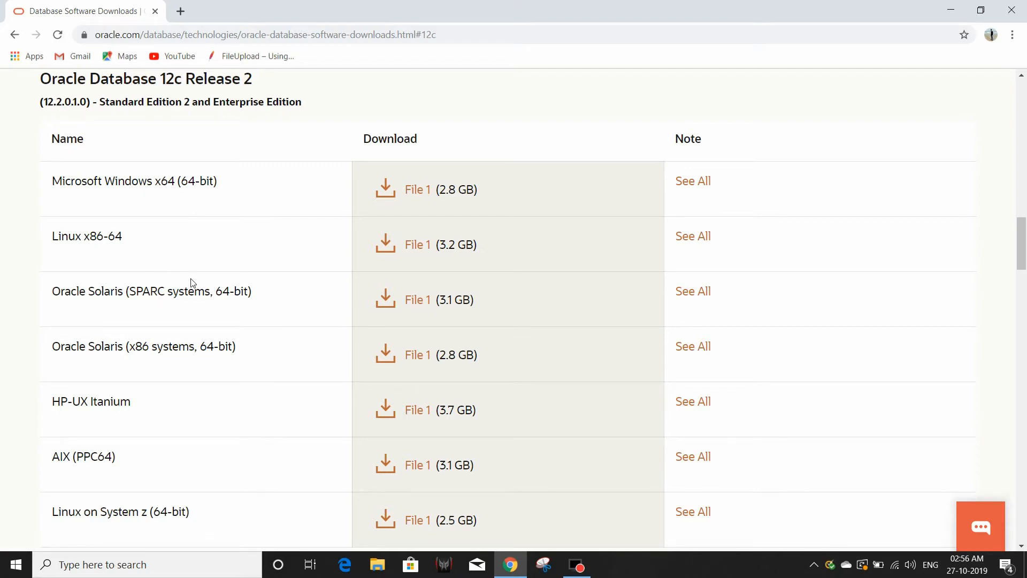
Scroll through the database downloads page and highlight the Oracle Database 19c heading.
{"action": "scroll", "coordinate": [193, 282], "scroll_direction": "down", "scroll_amount": 3}
{"action": "scroll", "coordinate": [193, 282], "scroll_direction": "up", "scroll_amount": 4}
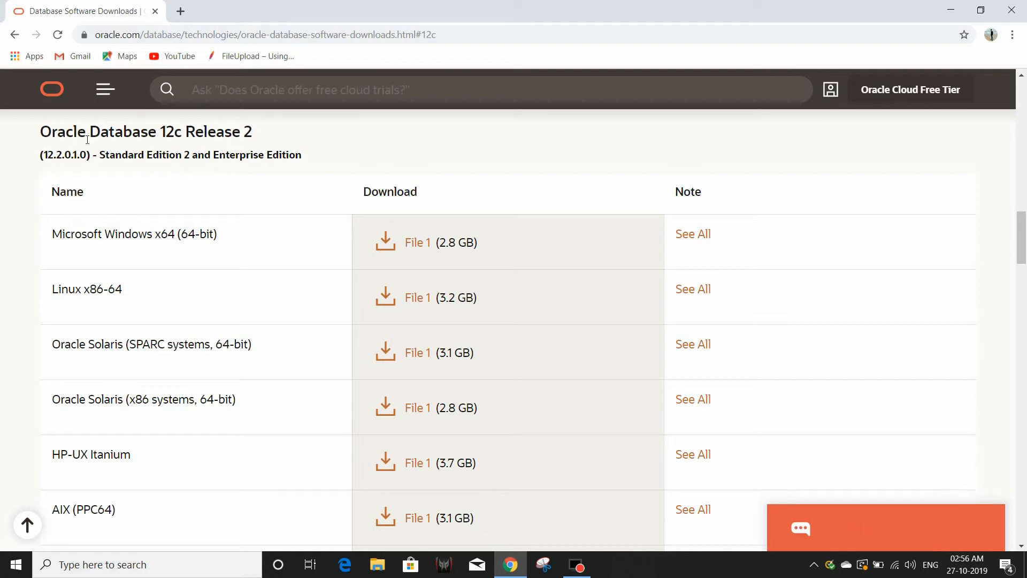
{"action": "scroll", "coordinate": [242, 223], "scroll_direction": "down", "scroll_amount": 3}
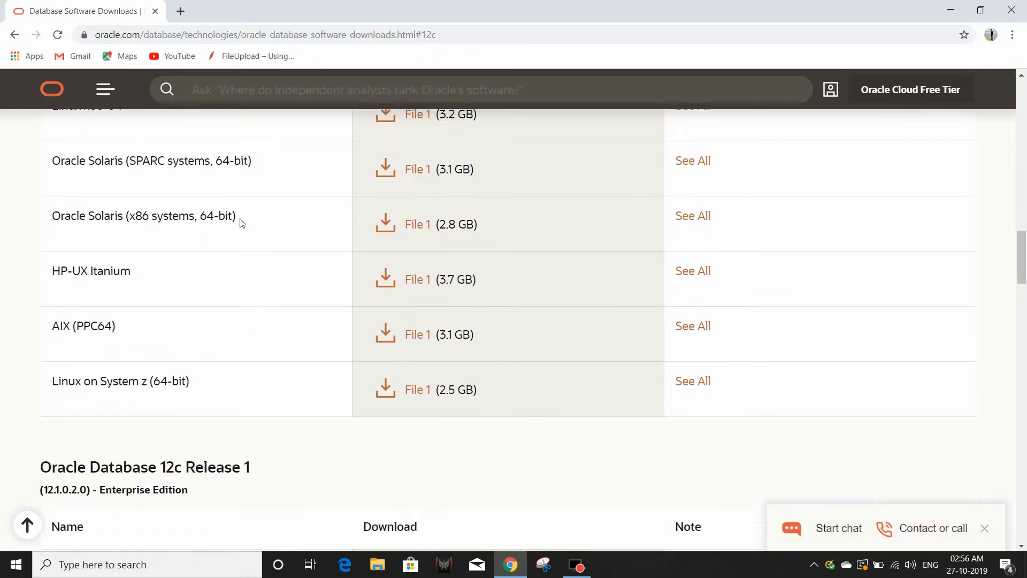
{"action": "scroll", "coordinate": [242, 223], "scroll_direction": "down", "scroll_amount": 1}
{"action": "scroll", "coordinate": [242, 224], "scroll_direction": "up", "scroll_amount": 11}
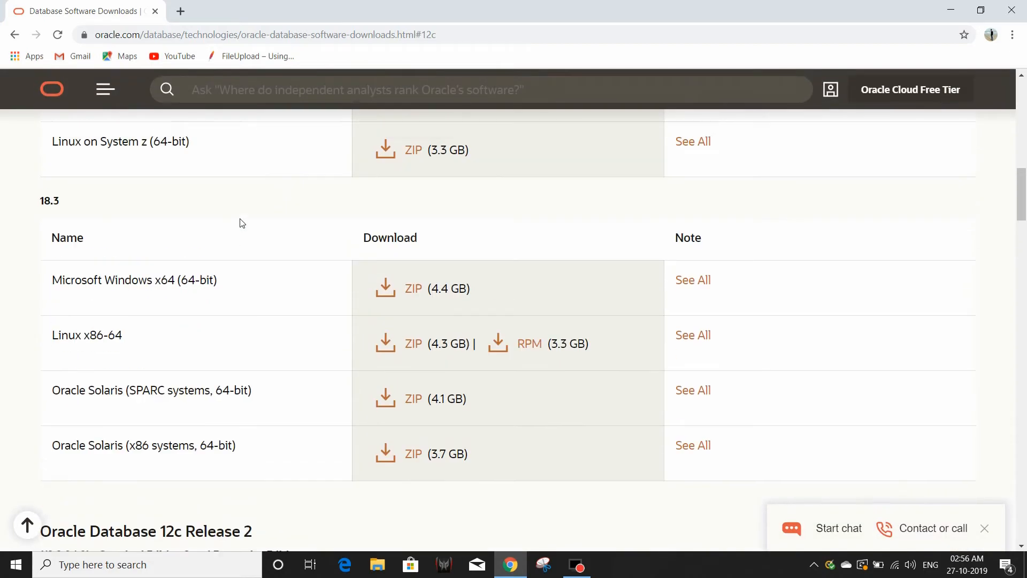
{"action": "scroll", "coordinate": [242, 223], "scroll_direction": "up", "scroll_amount": 10}
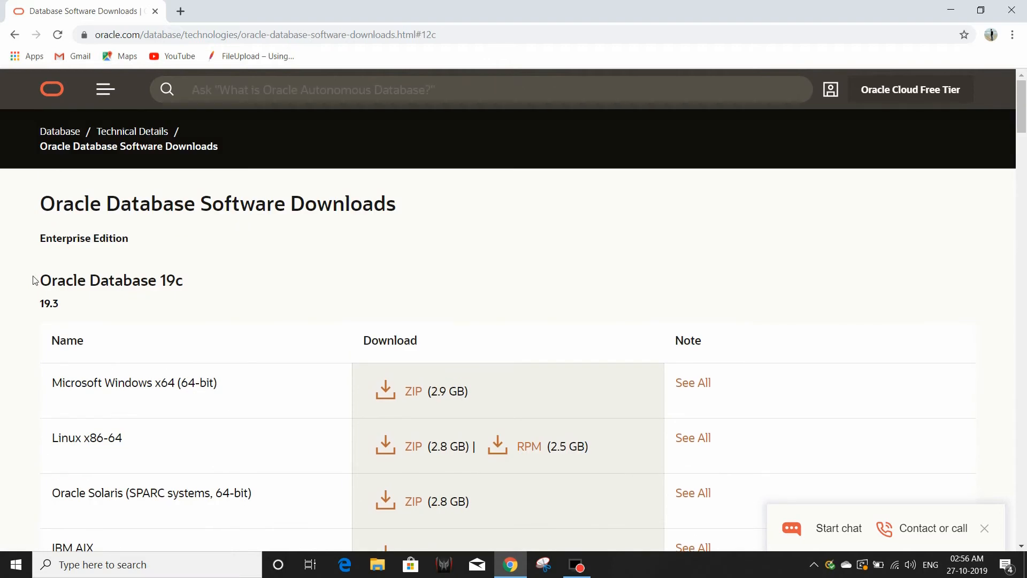
{"action": "left_click_drag", "start_coordinate": [34, 275], "coordinate": [194, 276]}
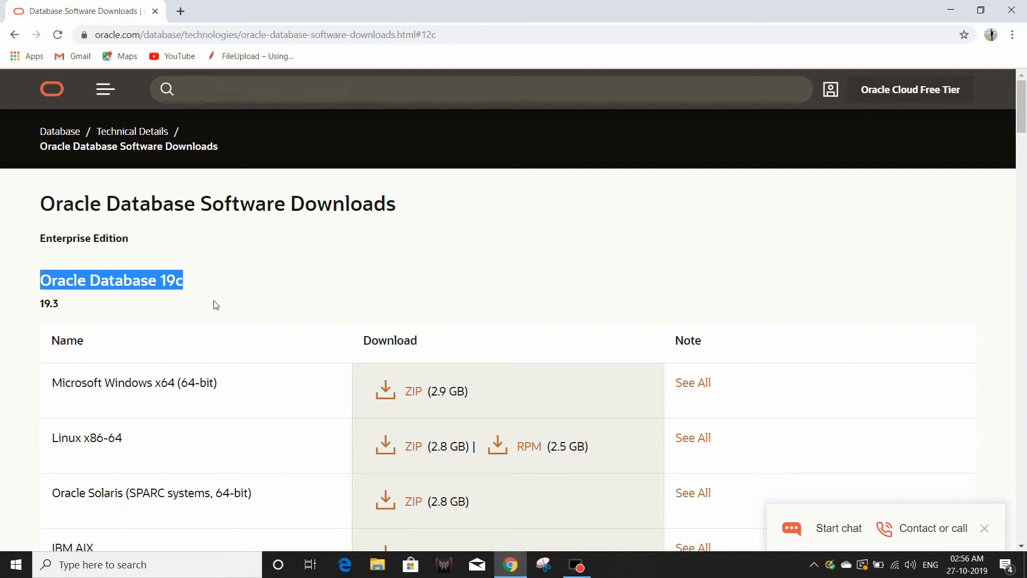
Scroll to the Oracle Database 12c Release 1 (12.1.0.2.0) Enterprise Edition files listed per platform.
{"action": "scroll", "coordinate": [216, 305], "scroll_direction": "down", "scroll_amount": 8}
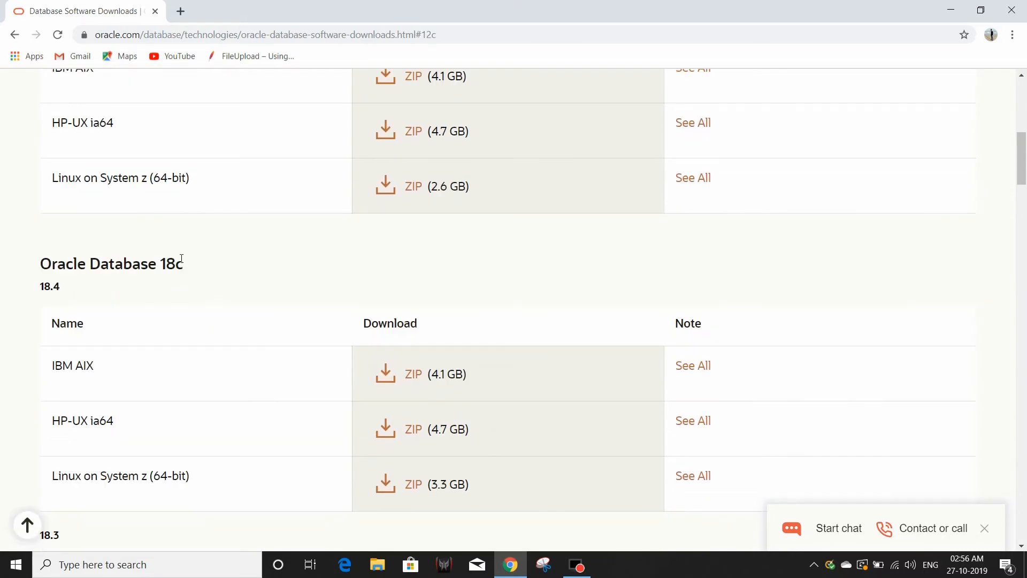
{"action": "scroll", "coordinate": [168, 296], "scroll_direction": "down", "scroll_amount": 8}
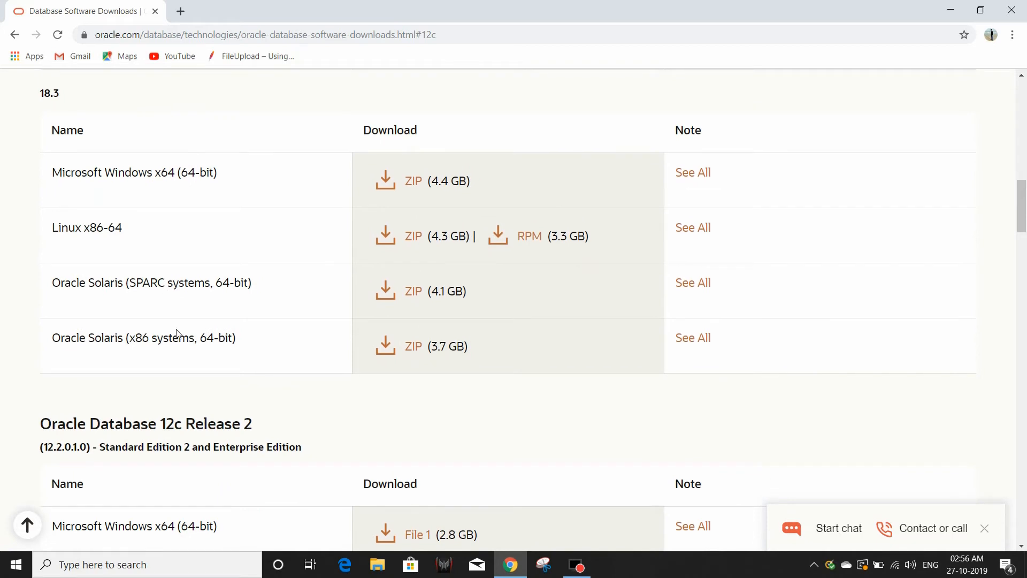
{"action": "scroll", "coordinate": [177, 334], "scroll_direction": "down", "scroll_amount": 3}
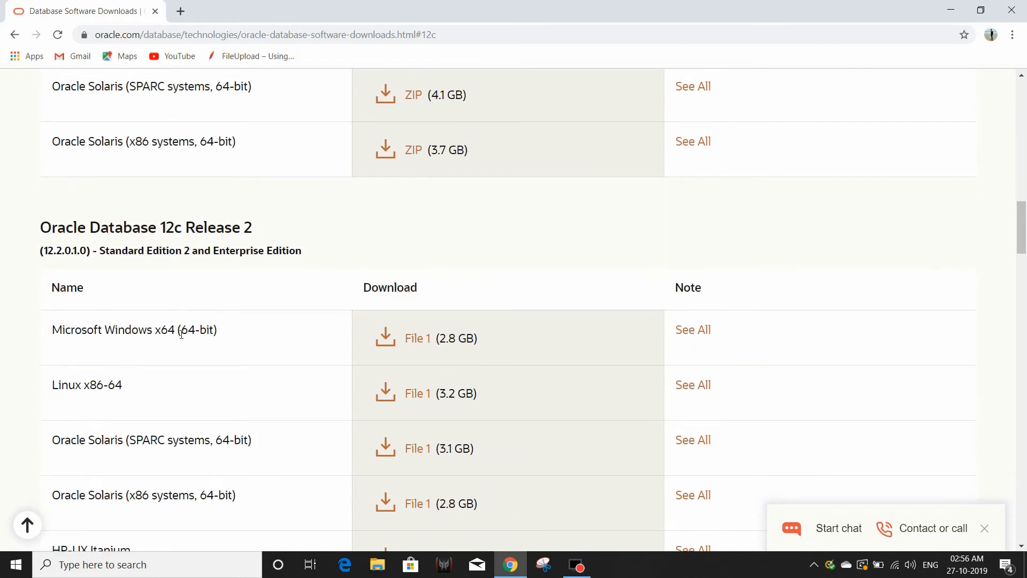
{"action": "scroll", "coordinate": [181, 334], "scroll_direction": "down", "scroll_amount": 20}
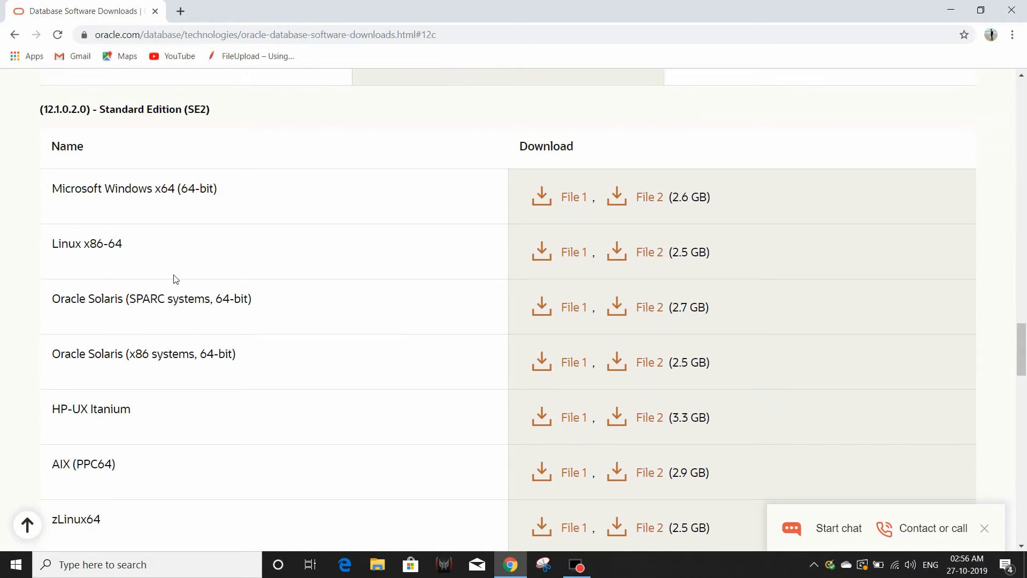
{"action": "scroll", "coordinate": [176, 278], "scroll_direction": "down", "scroll_amount": 7}
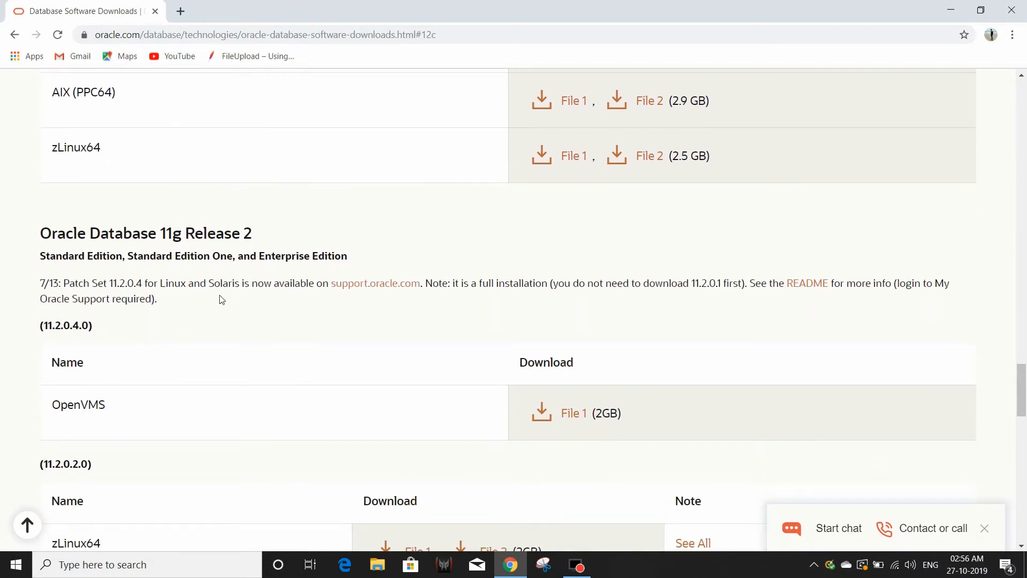
{"action": "scroll", "coordinate": [221, 299], "scroll_direction": "down", "scroll_amount": 20}
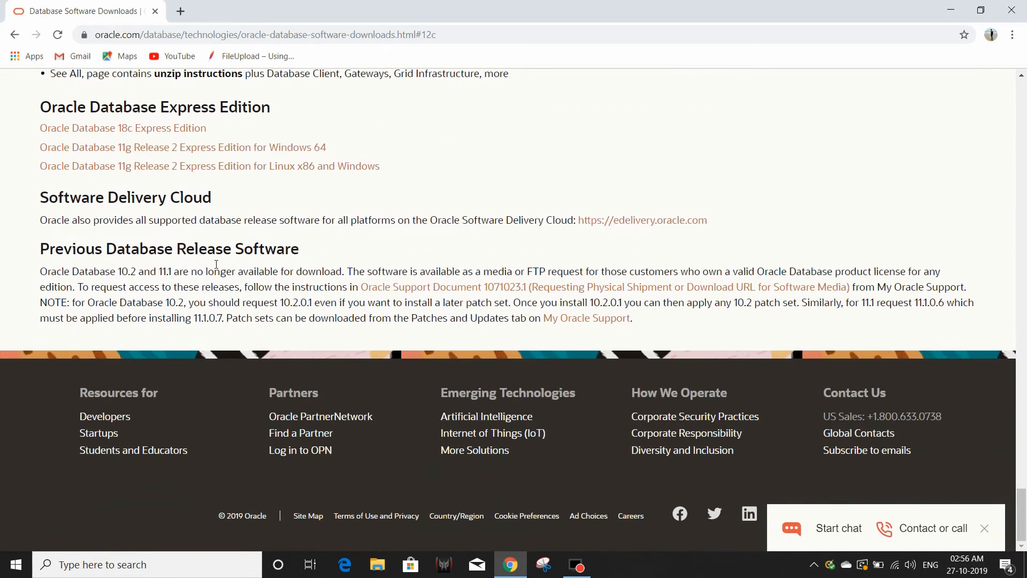
{"action": "scroll", "coordinate": [240, 173], "scroll_direction": "up", "scroll_amount": 20}
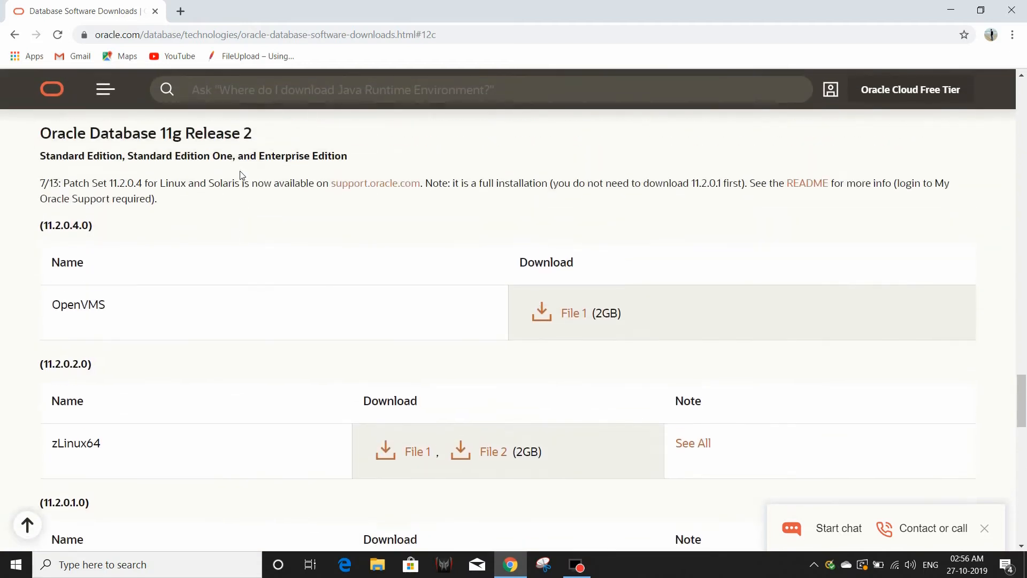
{"action": "scroll", "coordinate": [239, 173], "scroll_direction": "up", "scroll_amount": 20}
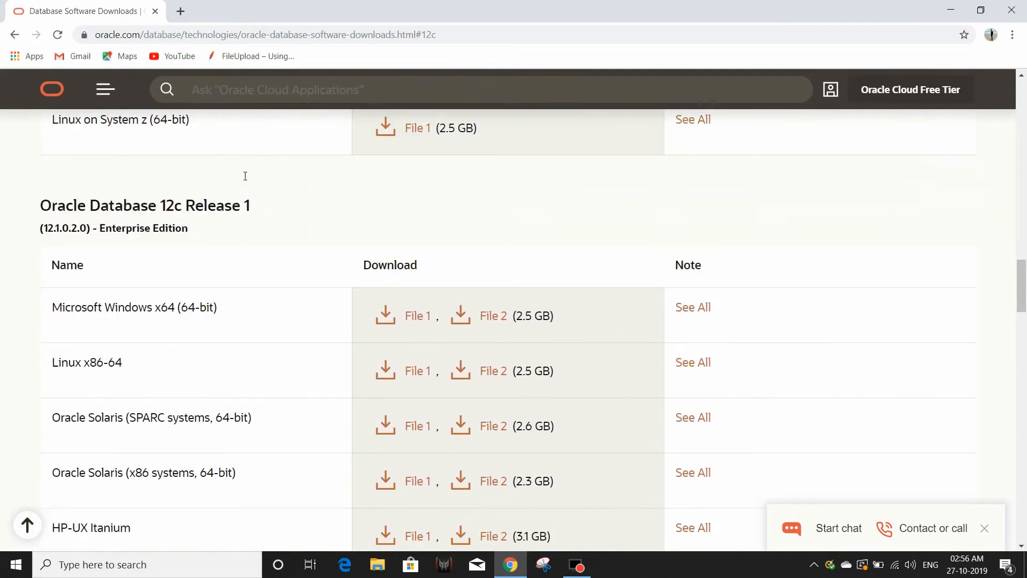
{"action": "scroll", "coordinate": [245, 176], "scroll_direction": "up", "scroll_amount": 3}
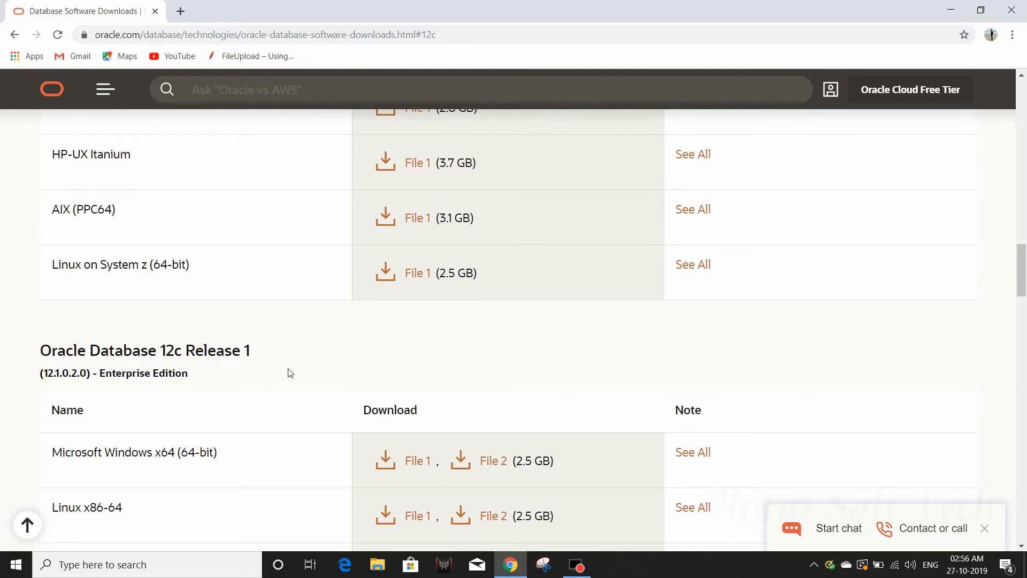
{"action": "scroll", "coordinate": [290, 373], "scroll_direction": "up", "scroll_amount": 10}
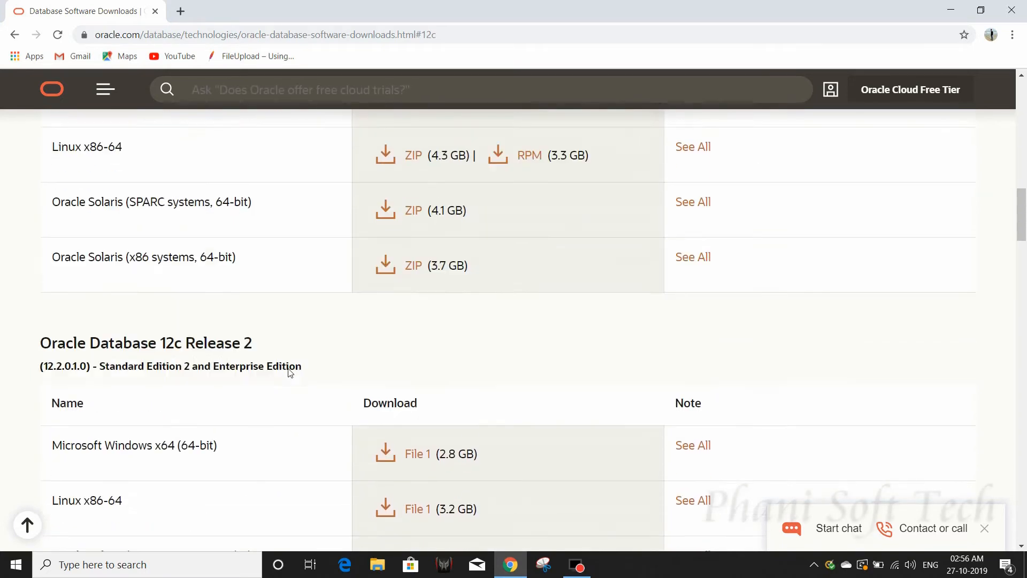
{"action": "scroll", "coordinate": [290, 371], "scroll_direction": "up", "scroll_amount": 2}
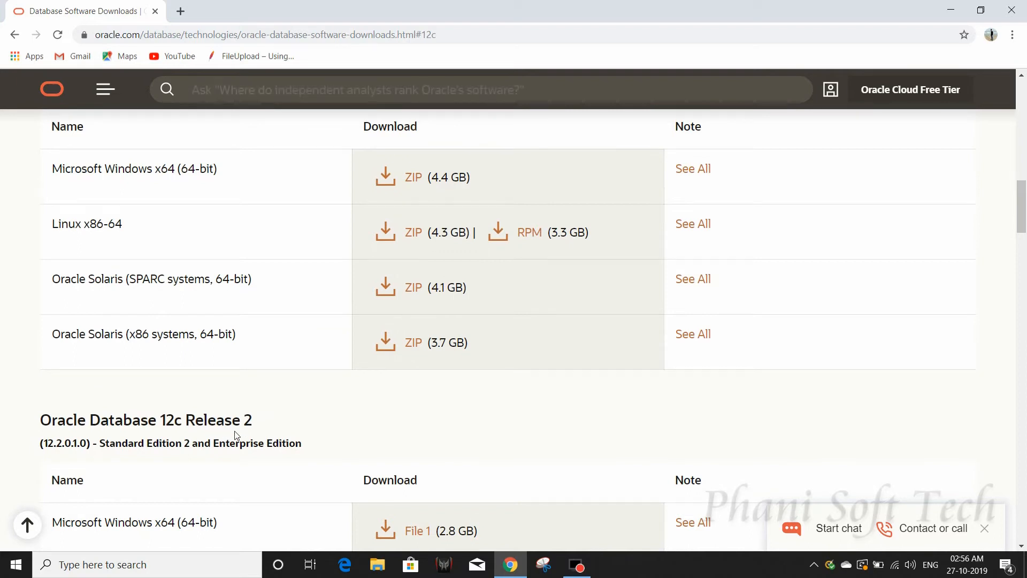
{"action": "left_click_drag", "start_coordinate": [255, 429], "coordinate": [57, 423]}
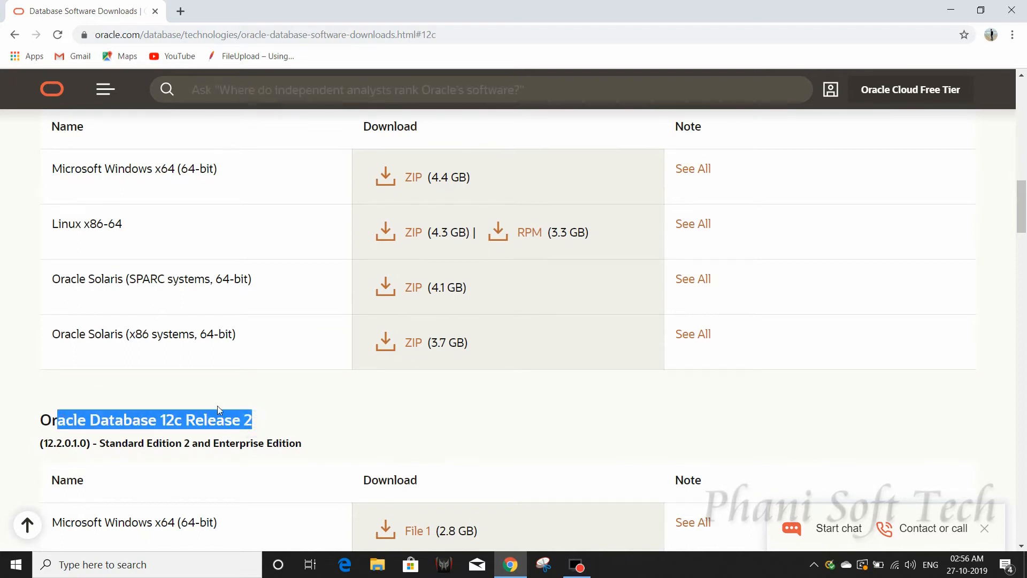
{"action": "scroll", "coordinate": [217, 406], "scroll_direction": "down", "scroll_amount": 5}
{"action": "scroll", "coordinate": [220, 410], "scroll_direction": "down", "scroll_amount": 9}
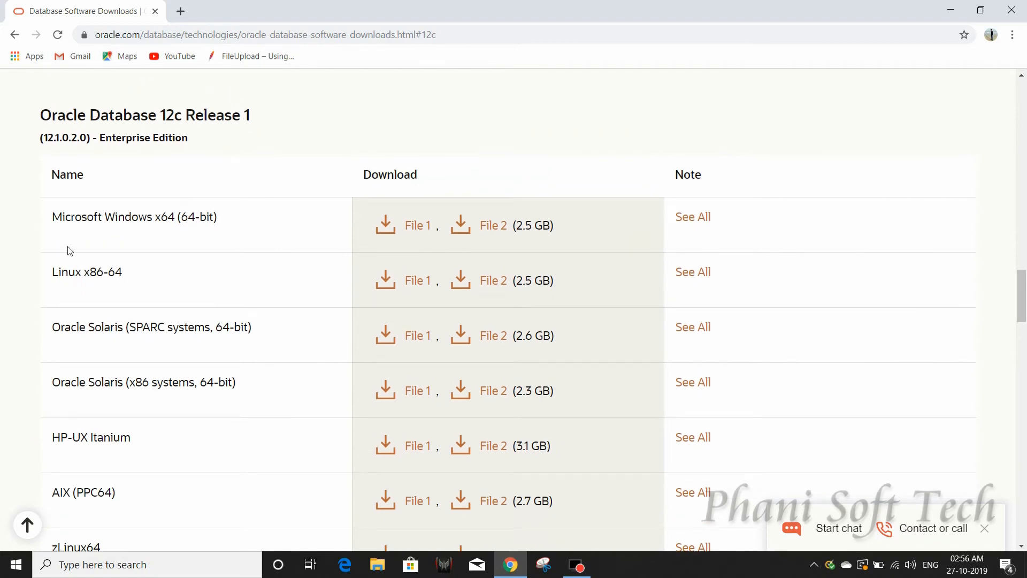
{"action": "scroll", "coordinate": [192, 376], "scroll_direction": "up", "scroll_amount": 1}
{"action": "scroll", "coordinate": [192, 377], "scroll_direction": "down", "scroll_amount": 1}
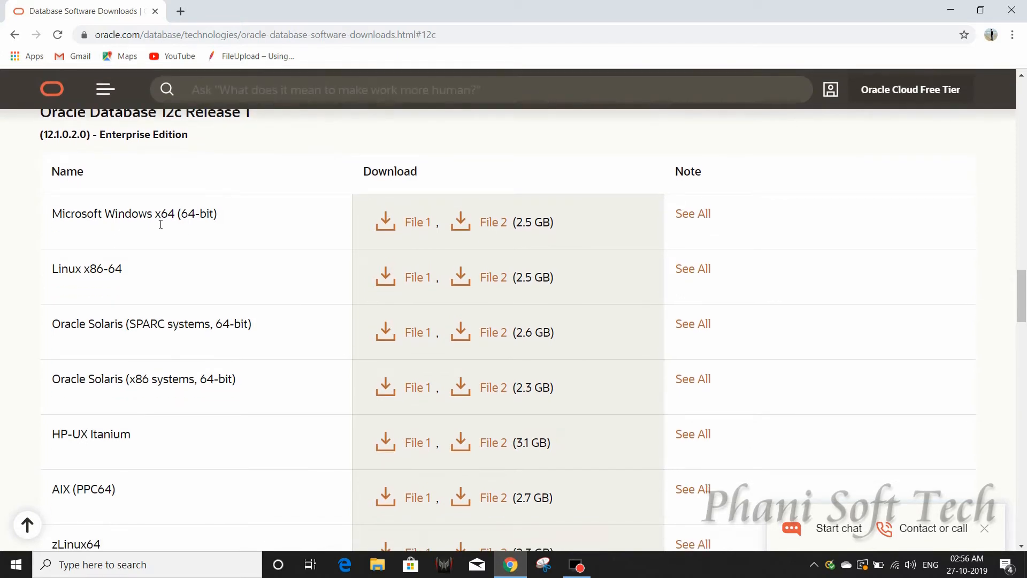
Open the Microsoft Windows x64 download page and highlight its Directions for the two zip files.
{"action": "left_click", "coordinate": [692, 219]}
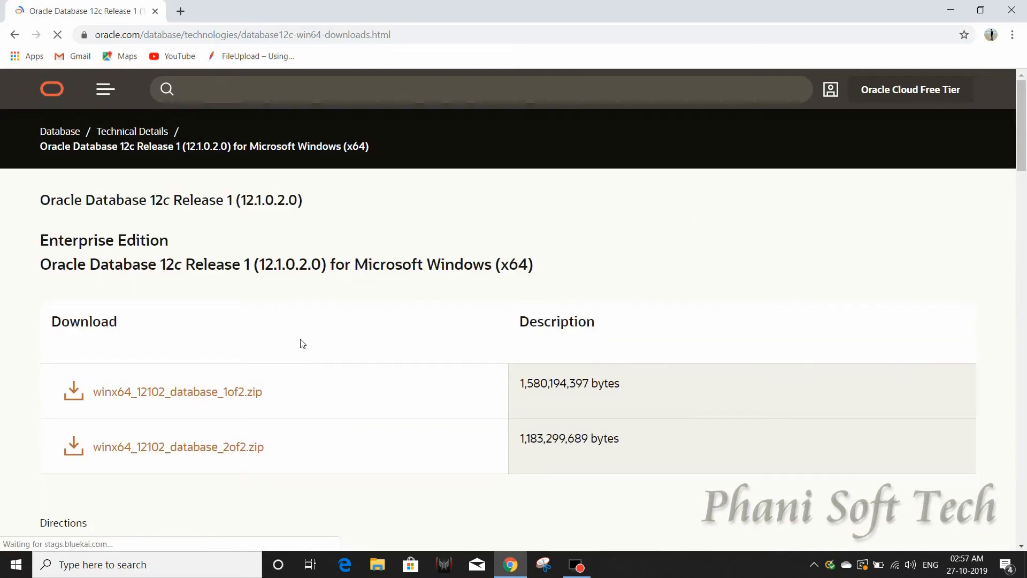
{"action": "scroll", "coordinate": [303, 344], "scroll_direction": "down", "scroll_amount": 2}
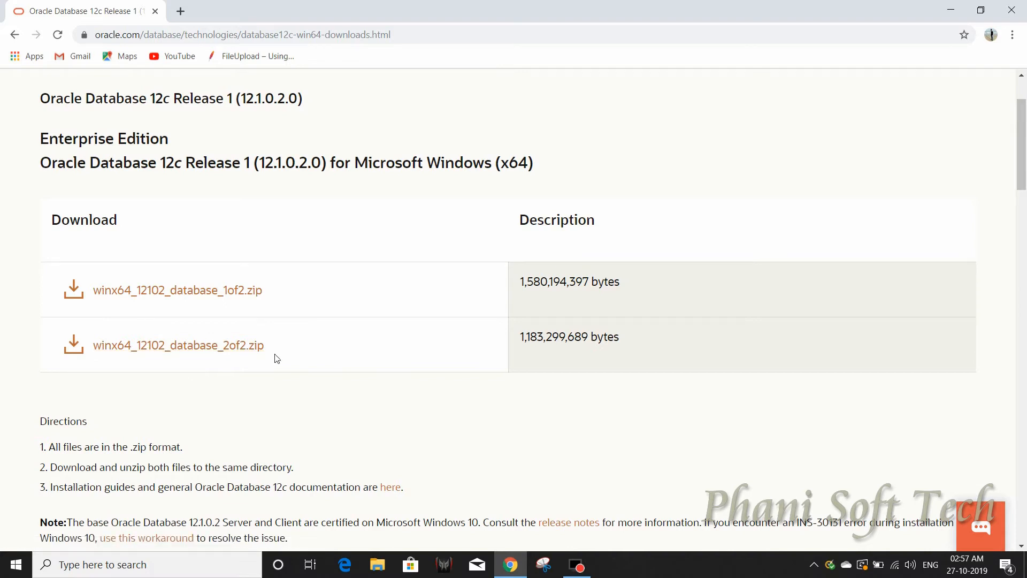
{"action": "scroll", "coordinate": [277, 359], "scroll_direction": "down", "scroll_amount": 1}
{"action": "scroll", "coordinate": [277, 359], "scroll_direction": "down", "scroll_amount": 3}
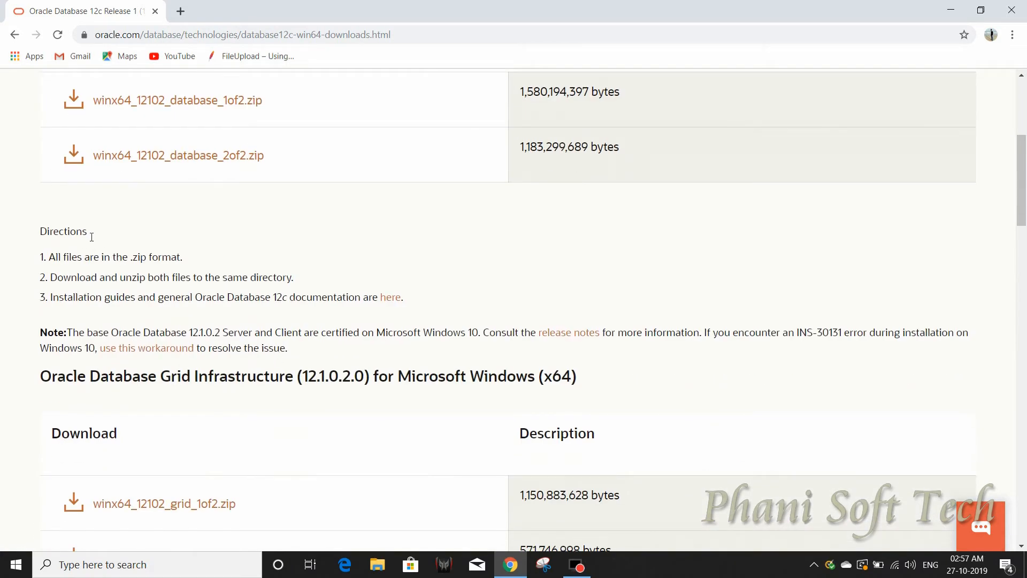
{"action": "left_click_drag", "start_coordinate": [87, 224], "coordinate": [39, 231]}
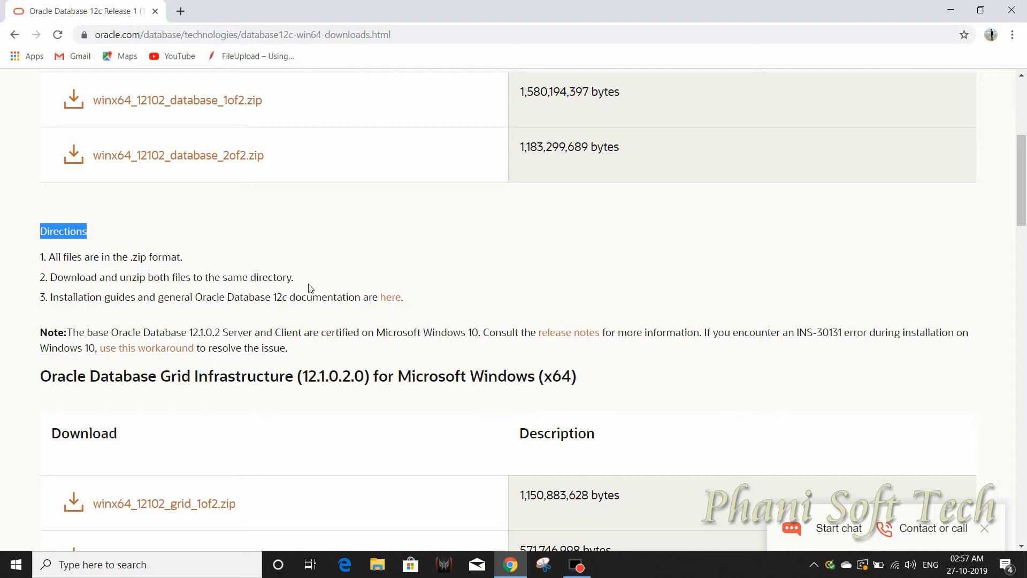
{"action": "scroll", "coordinate": [310, 289], "scroll_direction": "up", "scroll_amount": 2}
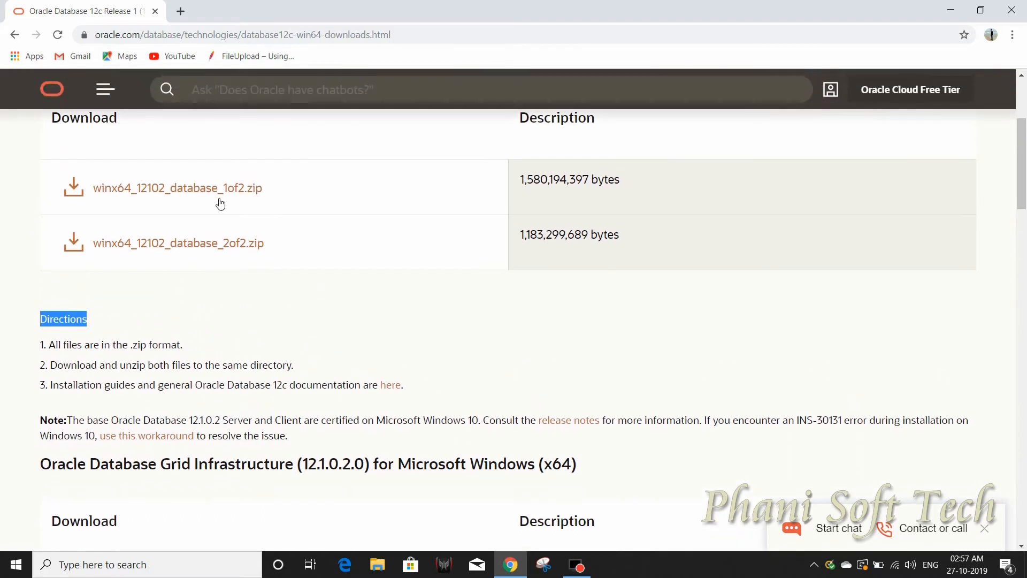
Sign in to start the winx64_12102_database_1of2.zip download, then pause it.
{"action": "left_click", "coordinate": [174, 191]}
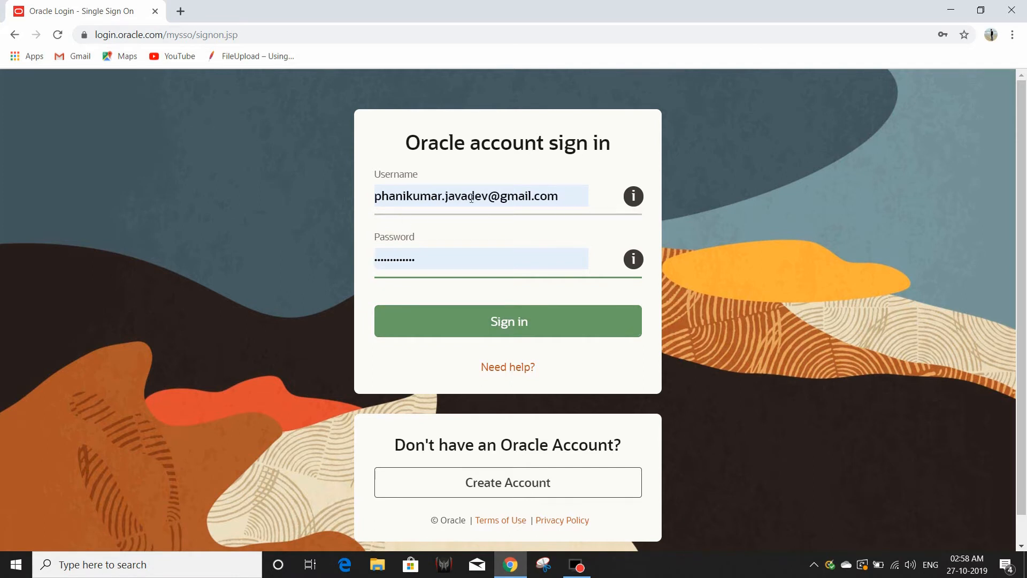
{"action": "left_click", "coordinate": [524, 326]}
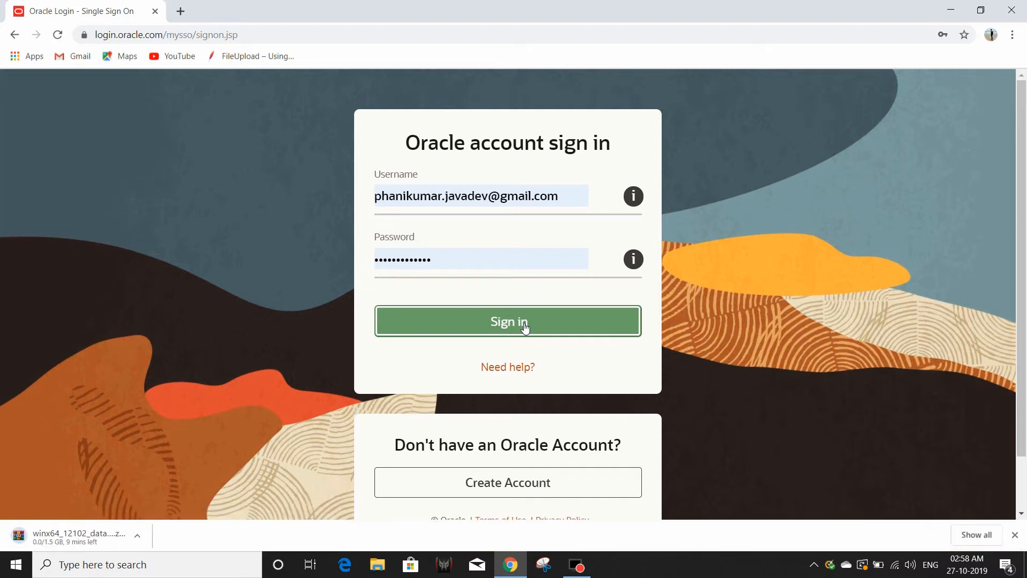
{"action": "left_click", "coordinate": [138, 540]}
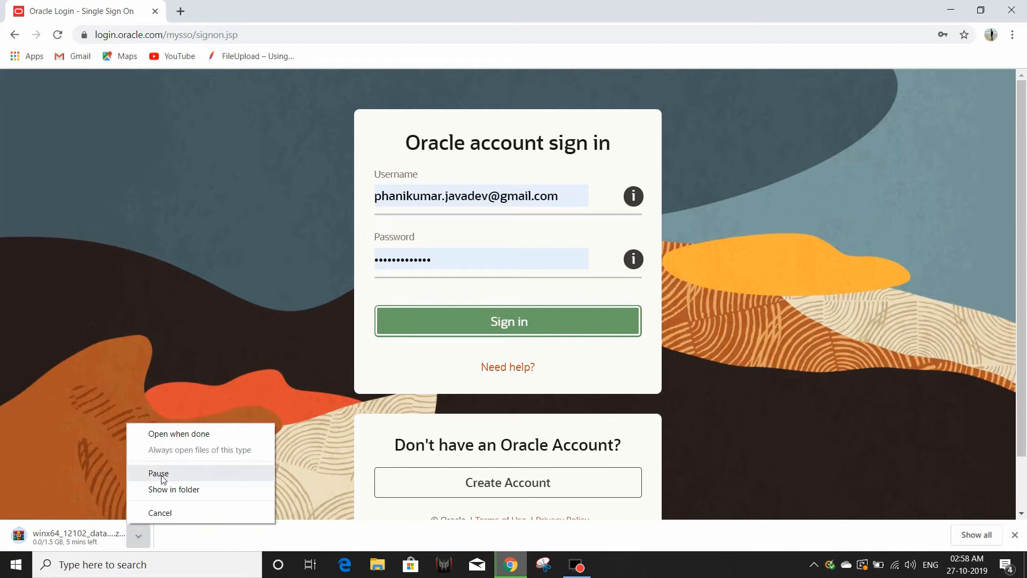
{"action": "left_click", "coordinate": [161, 474]}
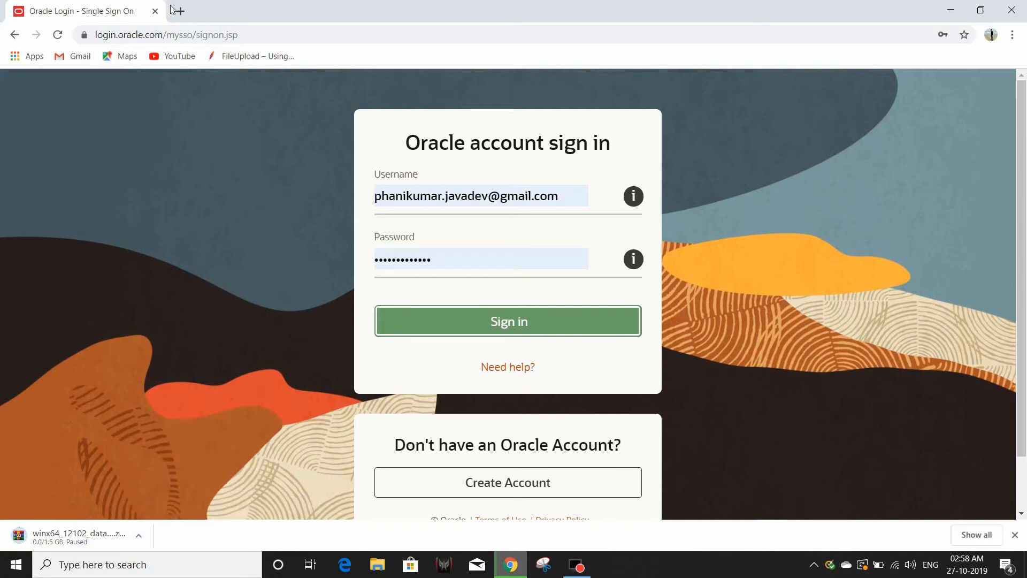
Start and pause the 2of2.zip download, then minimize Chrome.
{"action": "left_click", "coordinate": [15, 34]}
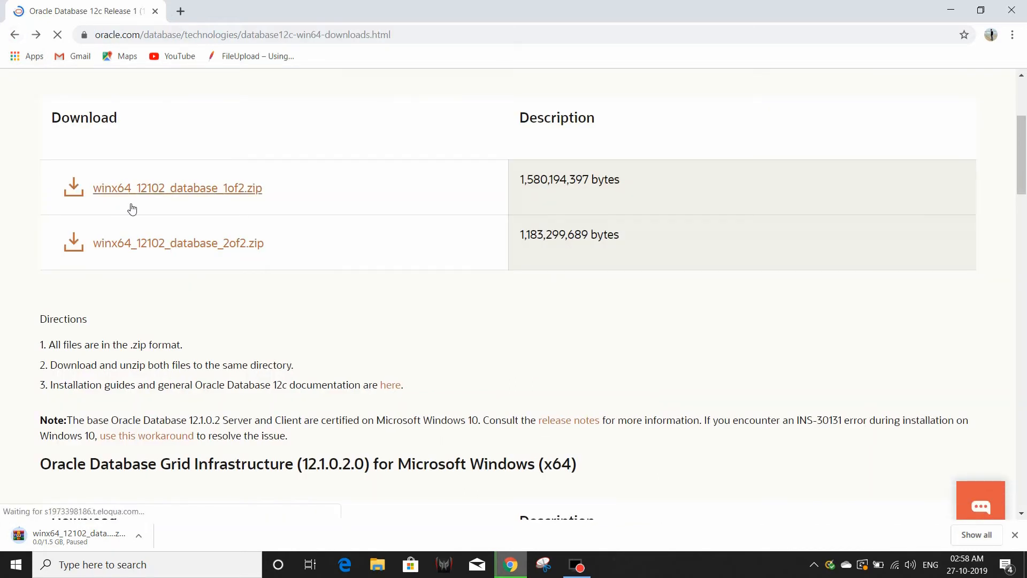
{"action": "left_click", "coordinate": [160, 250]}
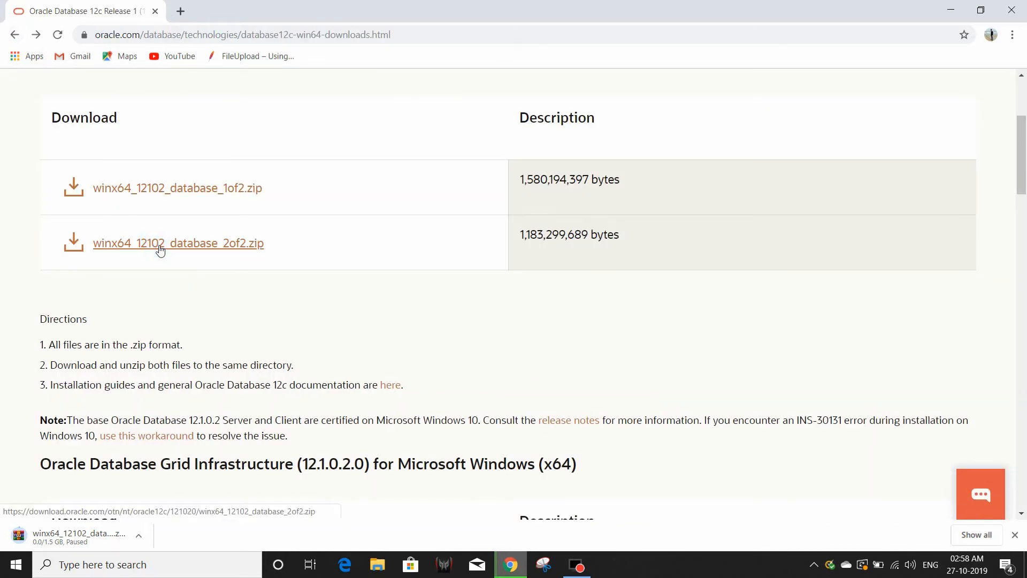
{"action": "left_click", "coordinate": [138, 541]}
{"action": "left_click", "coordinate": [142, 482]}
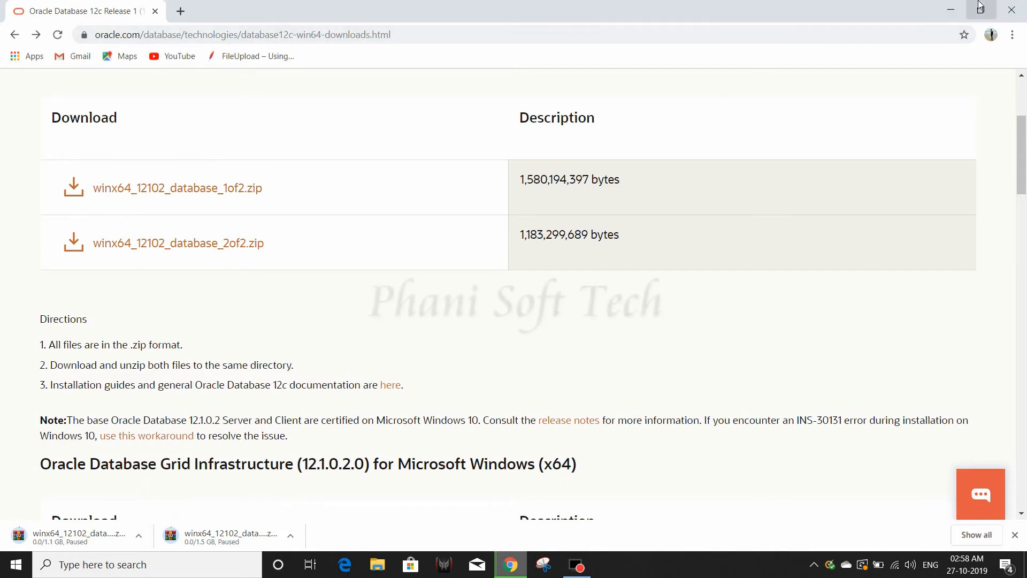
{"action": "left_click", "coordinate": [949, 9]}
Select both winx64 database zip files in the Downloads folder.
{"action": "double_click", "coordinate": [37, 31]}
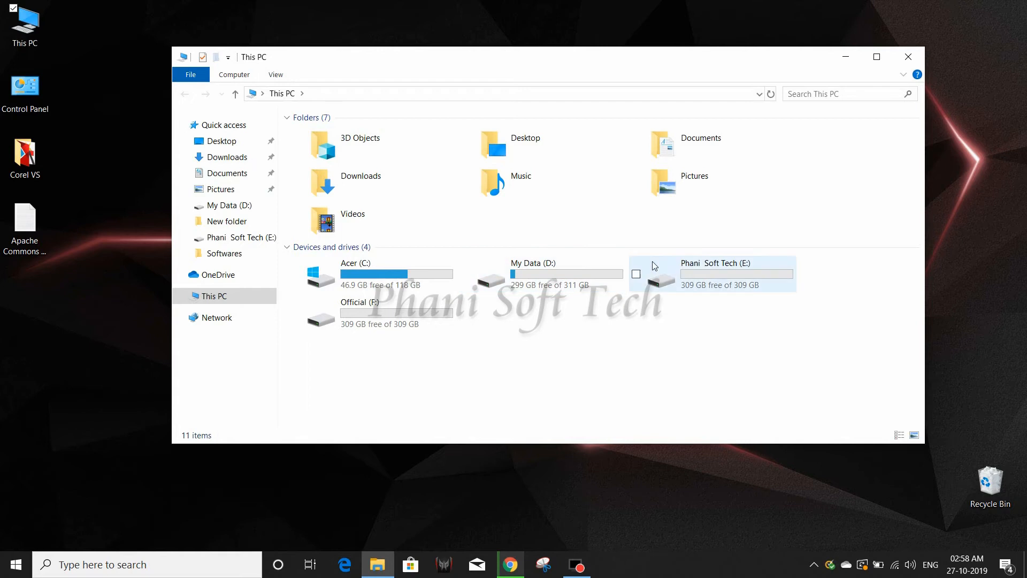
{"action": "double_click", "coordinate": [352, 182]}
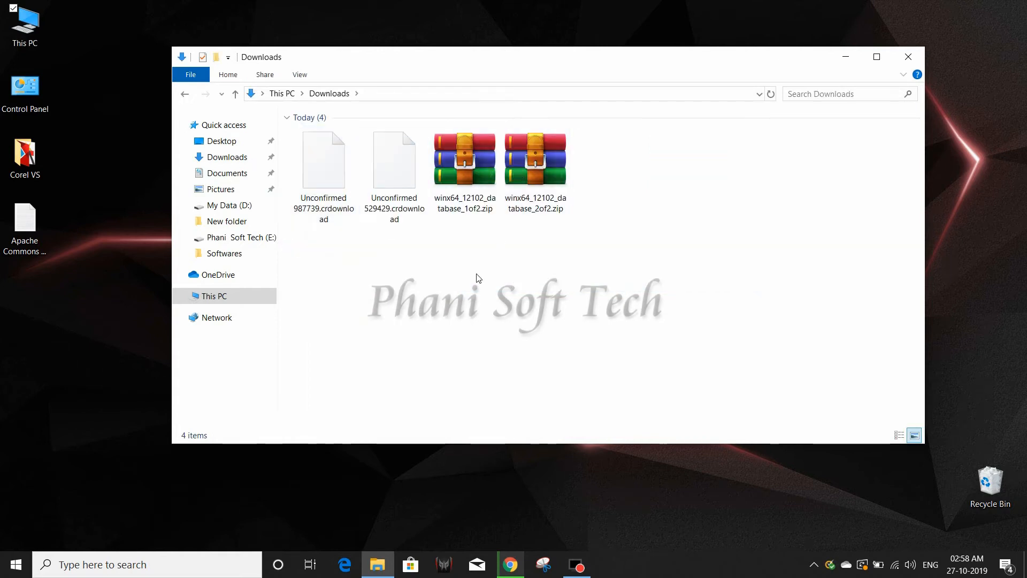
{"action": "left_click_drag", "start_coordinate": [588, 224], "coordinate": [459, 172]}
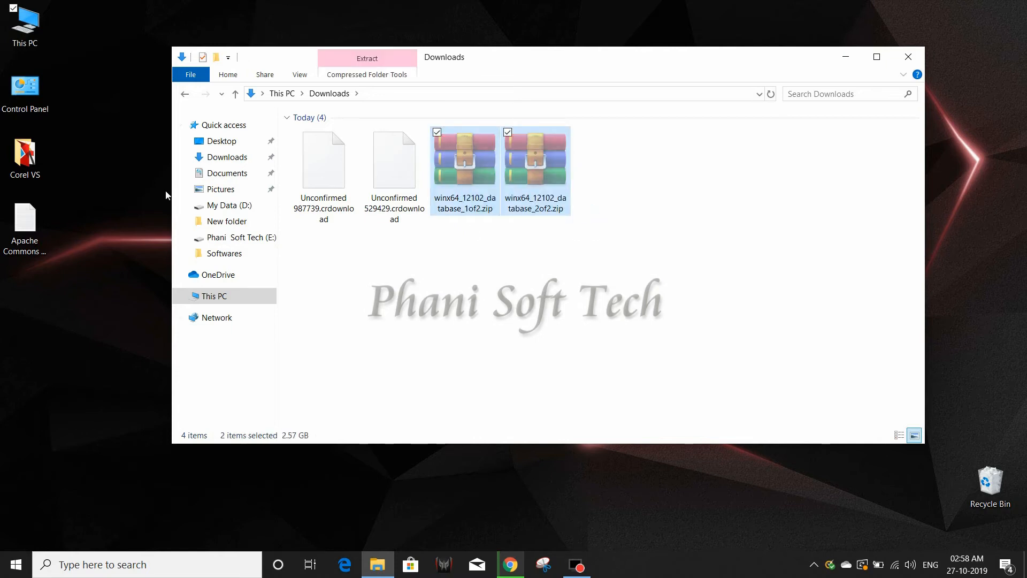
Create a new folder named 'Oracle Database' on drive E: and open it.
{"action": "left_click", "coordinate": [216, 209]}
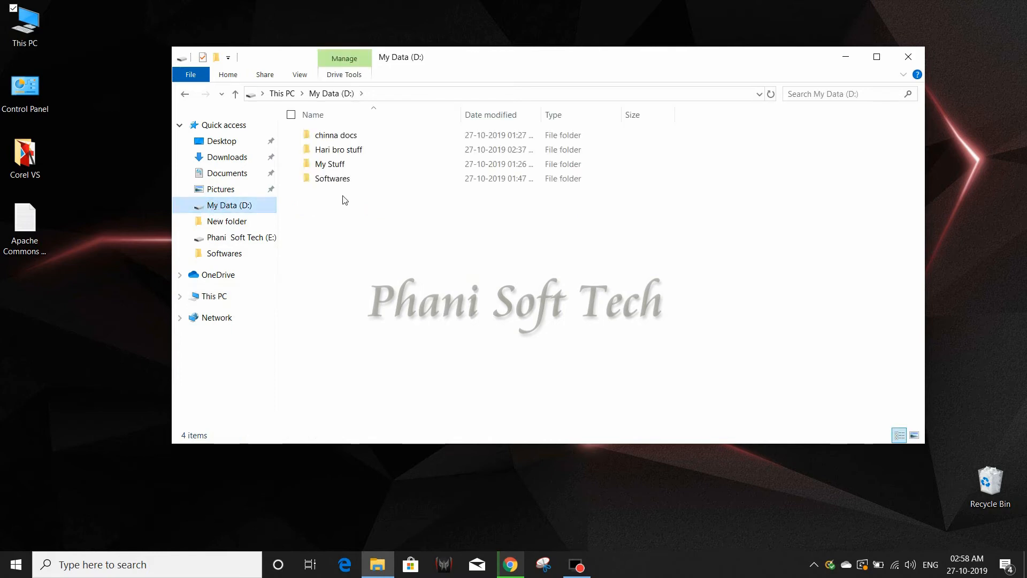
{"action": "left_click", "coordinate": [231, 238]}
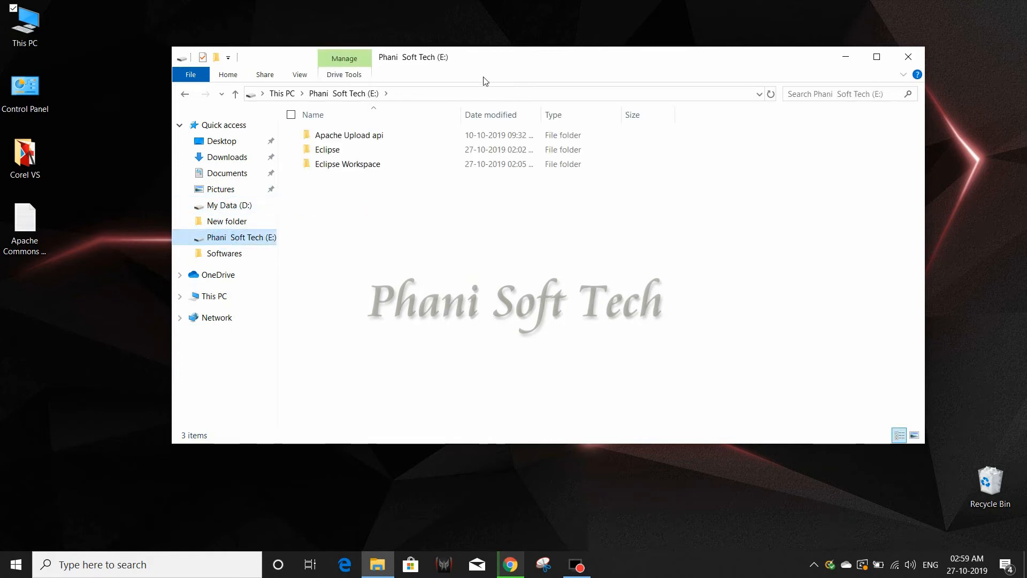
{"action": "right_click", "coordinate": [352, 219]}
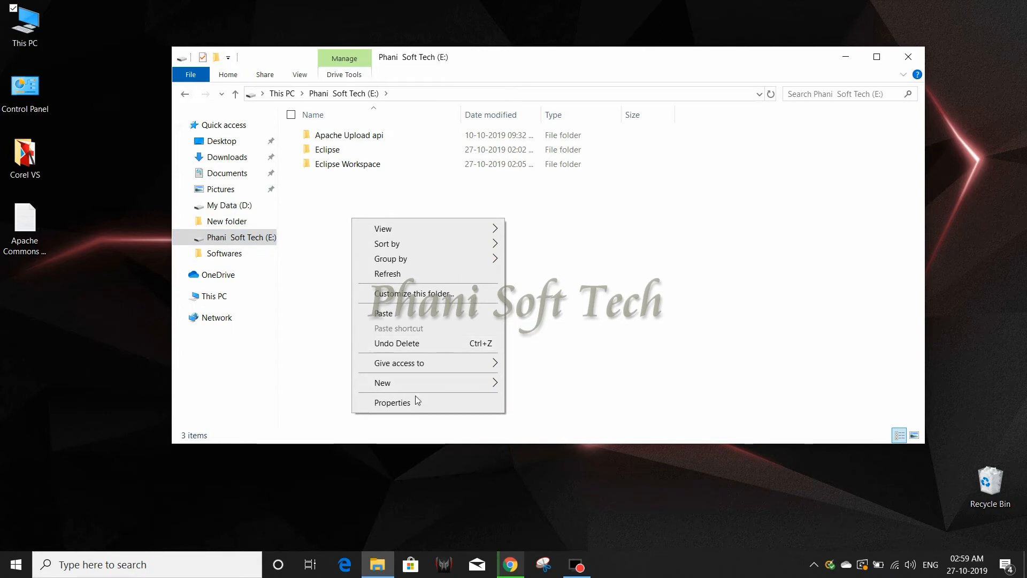
{"action": "mouse_move", "coordinate": [419, 380]}
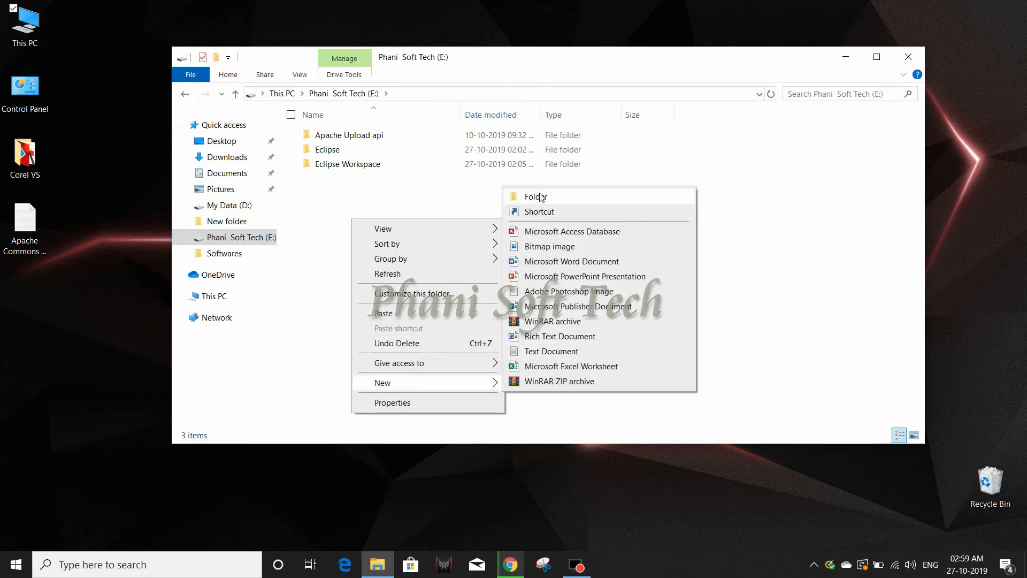
{"action": "left_click", "coordinate": [541, 197]}
{"action": "type", "text": "O"}
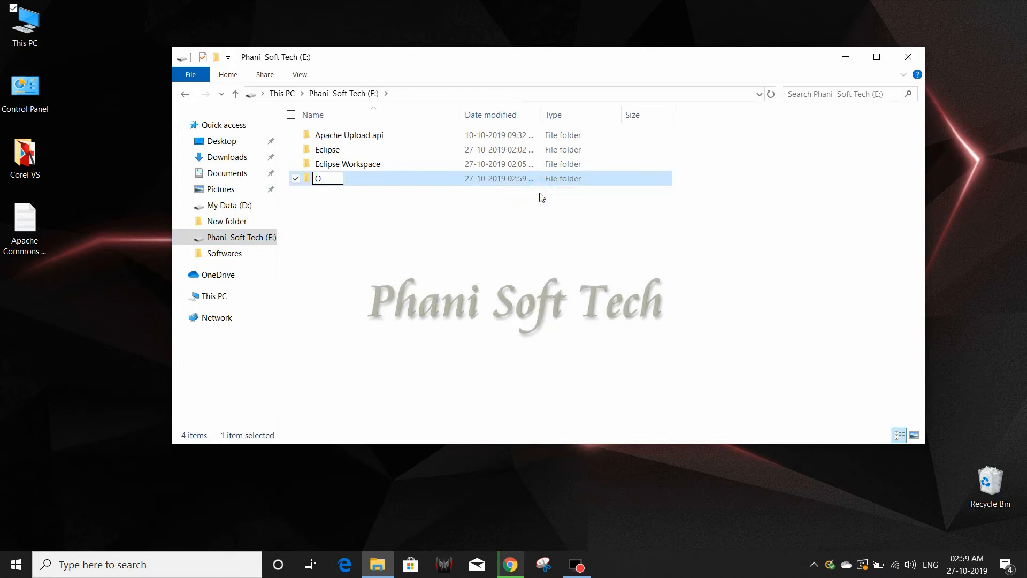
{"action": "type", "text": "racle Database"}
{"action": "key", "text": "Return"}
{"action": "key", "text": "Return"}
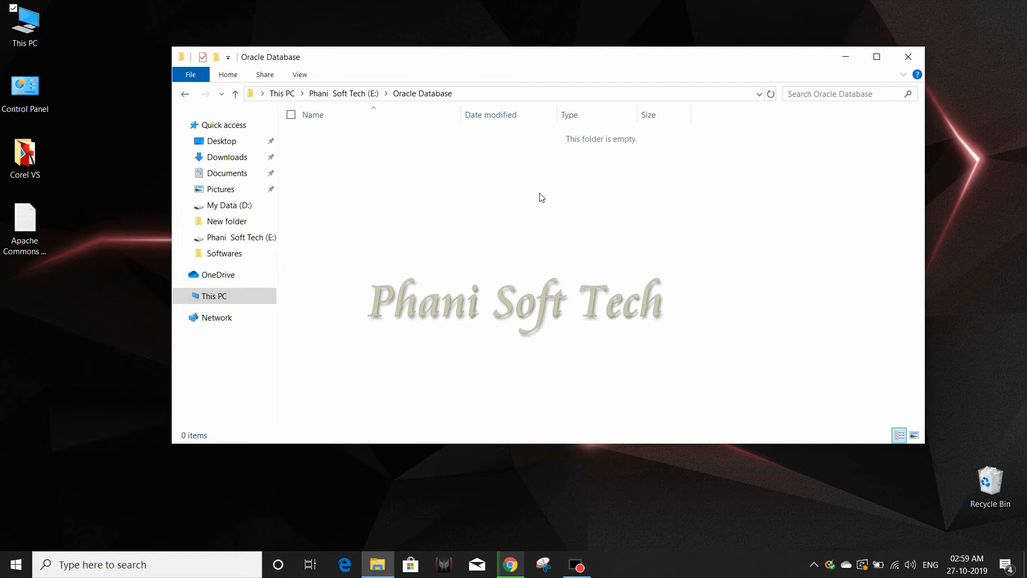
Paste the 1of2 and 2of2 zip files into Oracle Database and maximize the window.
{"action": "key", "text": "ctrl+v"}
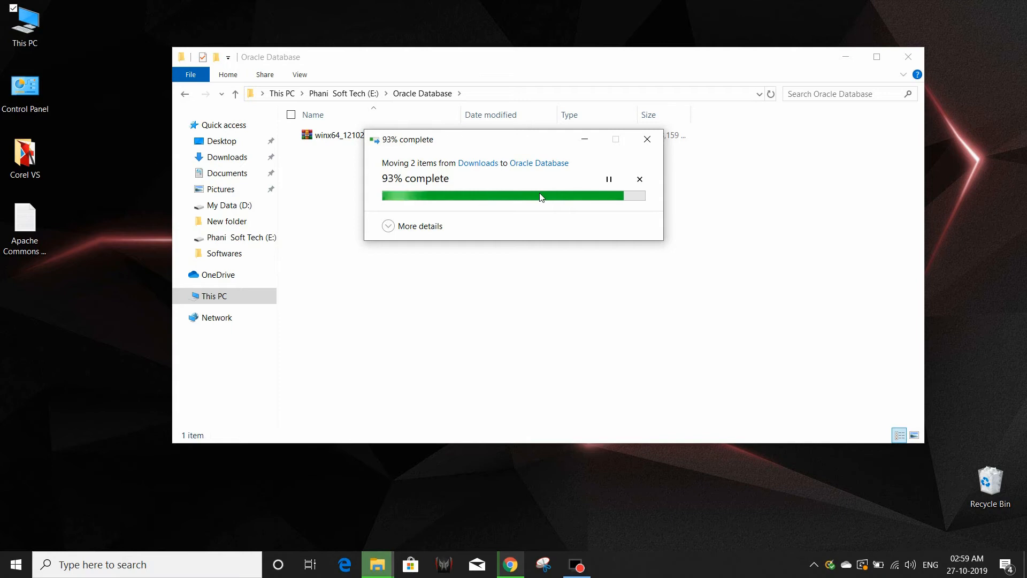
{"action": "left_click", "coordinate": [876, 61]}
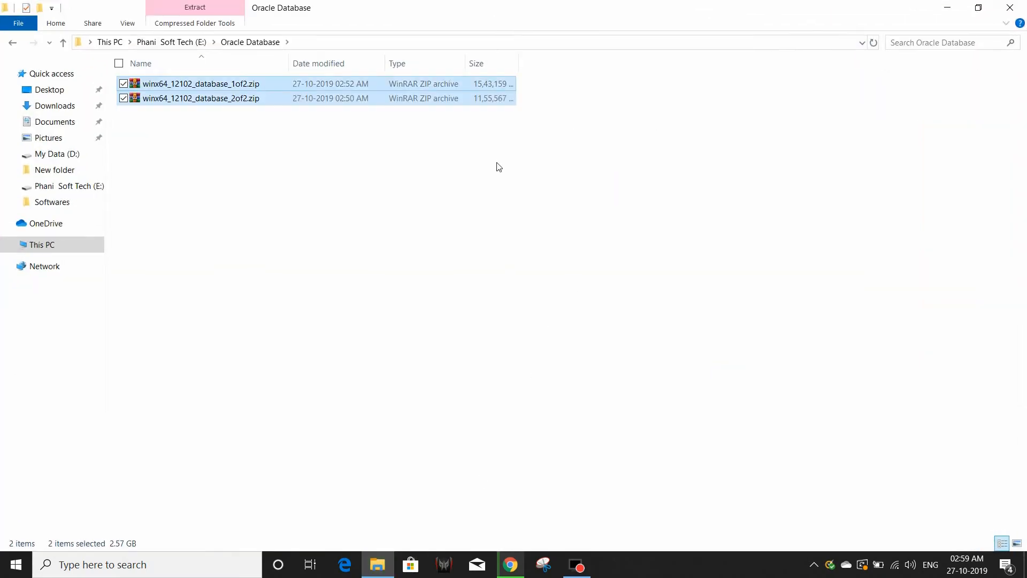
{"action": "left_click", "coordinate": [572, 130]}
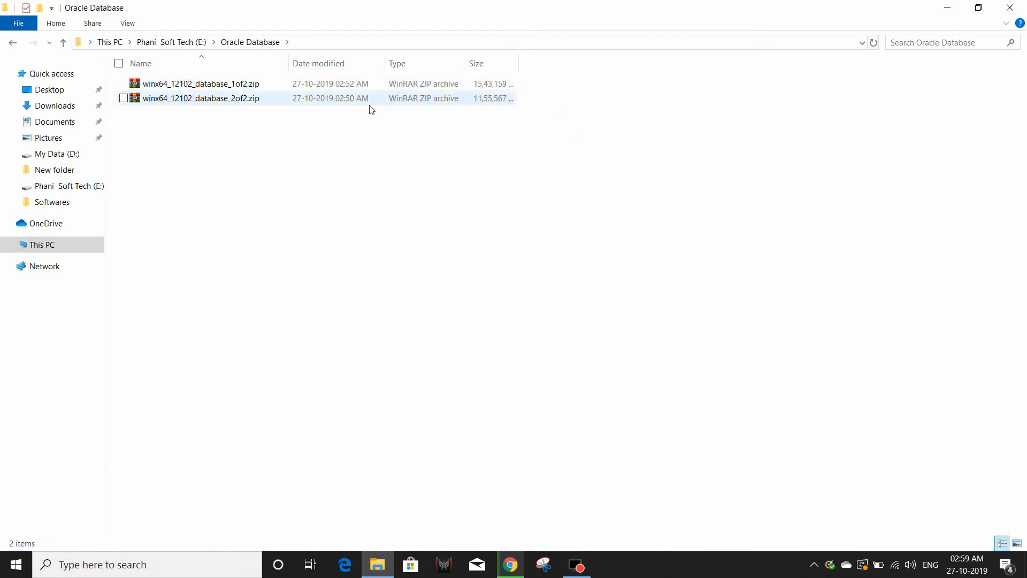
Extract the 1of2 and 2of2 zips with WinRAR into folders named after each file.
{"action": "right_click", "coordinate": [257, 85]}
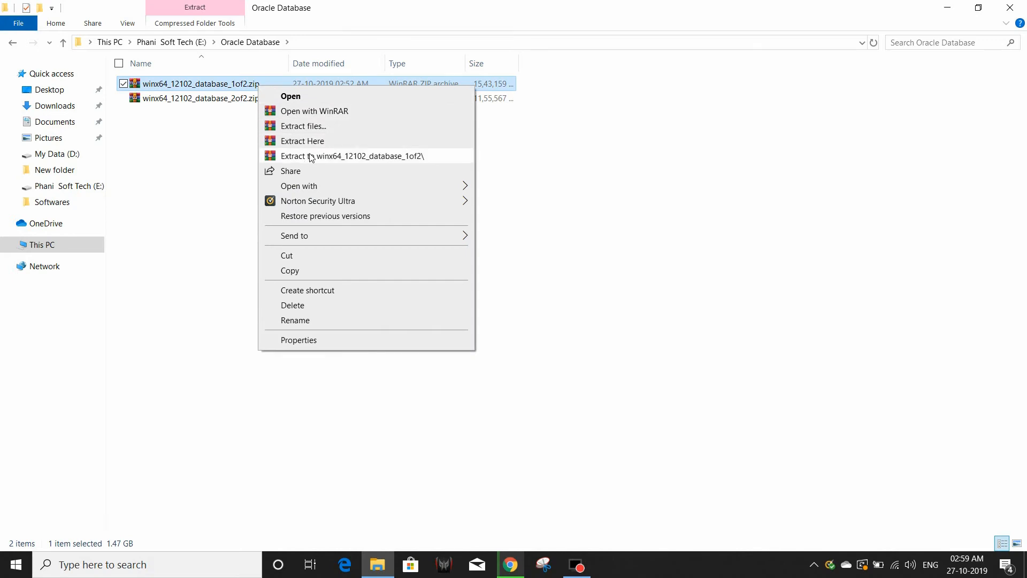
{"action": "left_click", "coordinate": [311, 157]}
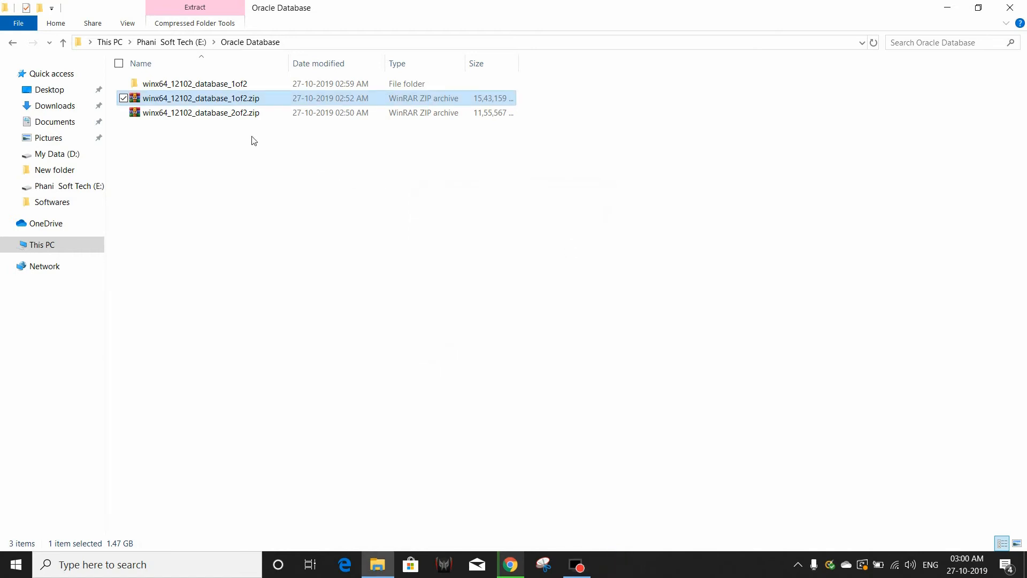
{"action": "left_click", "coordinate": [237, 116]}
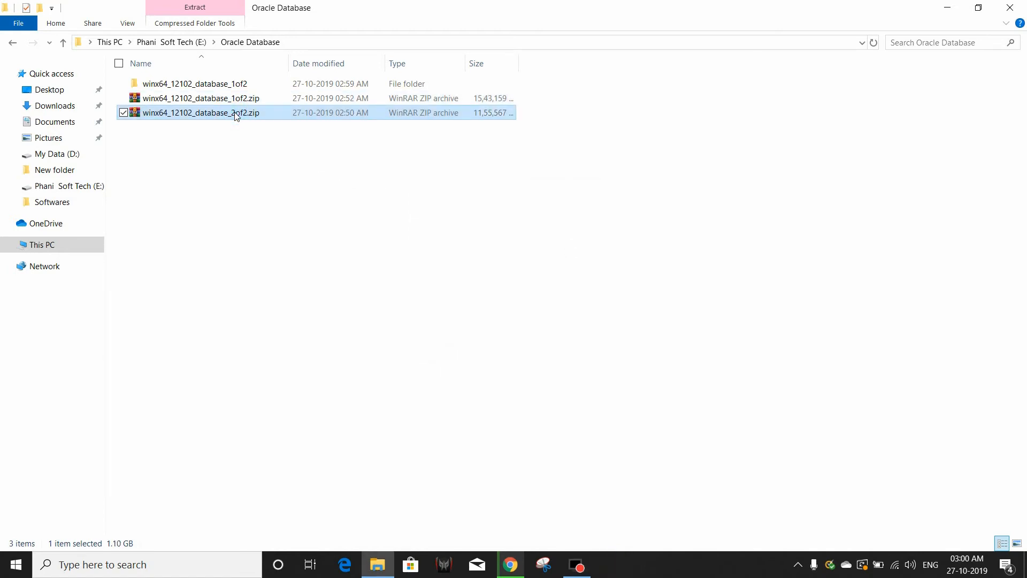
{"action": "right_click", "coordinate": [237, 116]}
{"action": "left_click", "coordinate": [297, 185]}
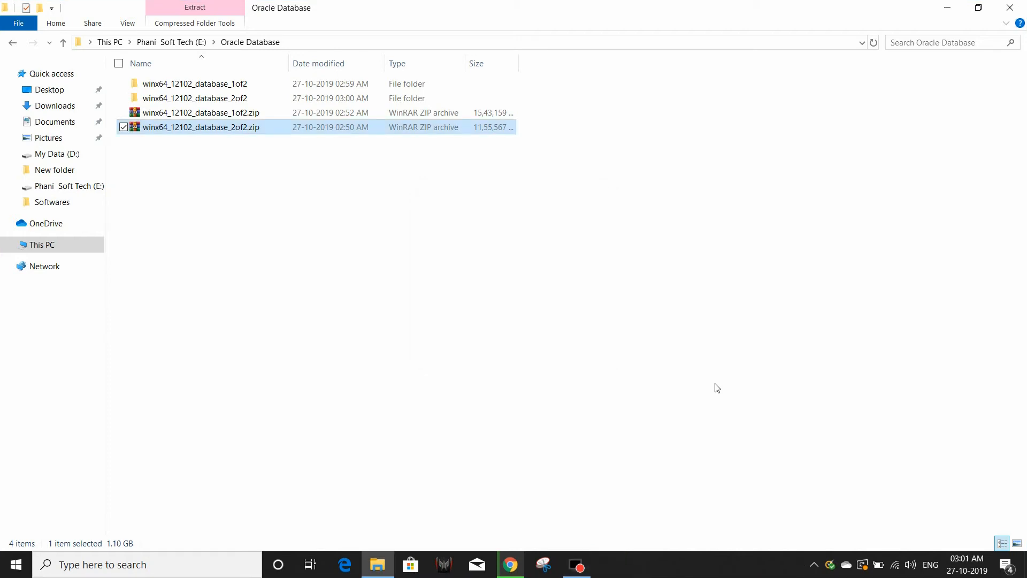
Browse the 2of2 database folder down to stage\Components and back to the 2of2 folder.
{"action": "left_click", "coordinate": [328, 197]}
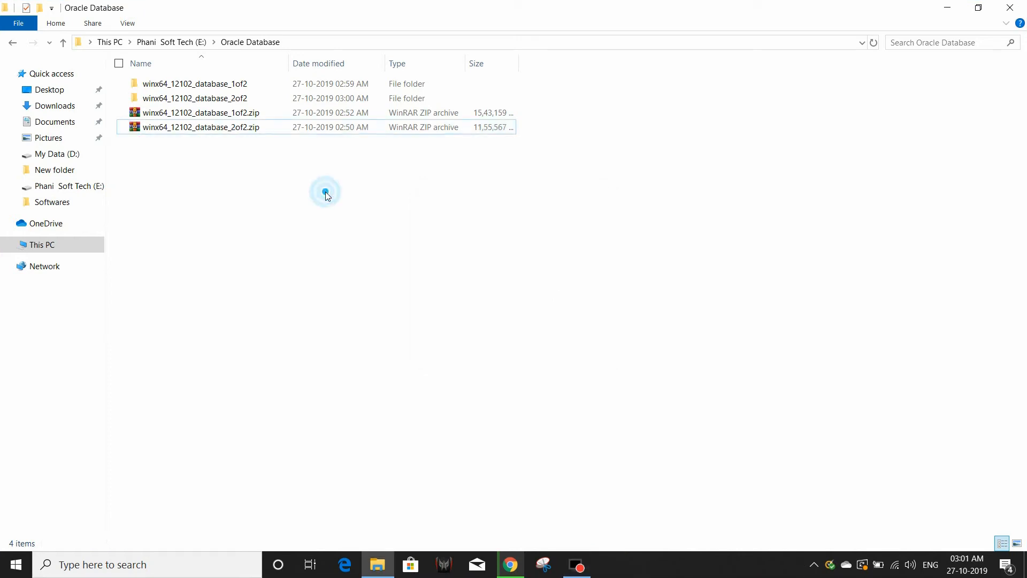
{"action": "double_click", "coordinate": [245, 101]}
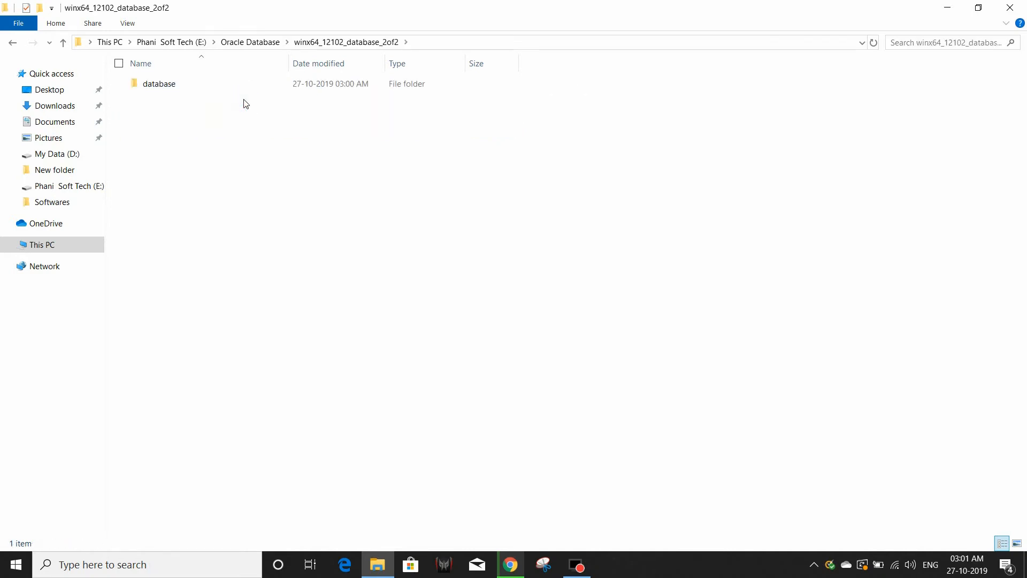
{"action": "left_click", "coordinate": [179, 93]}
{"action": "double_click", "coordinate": [177, 88]}
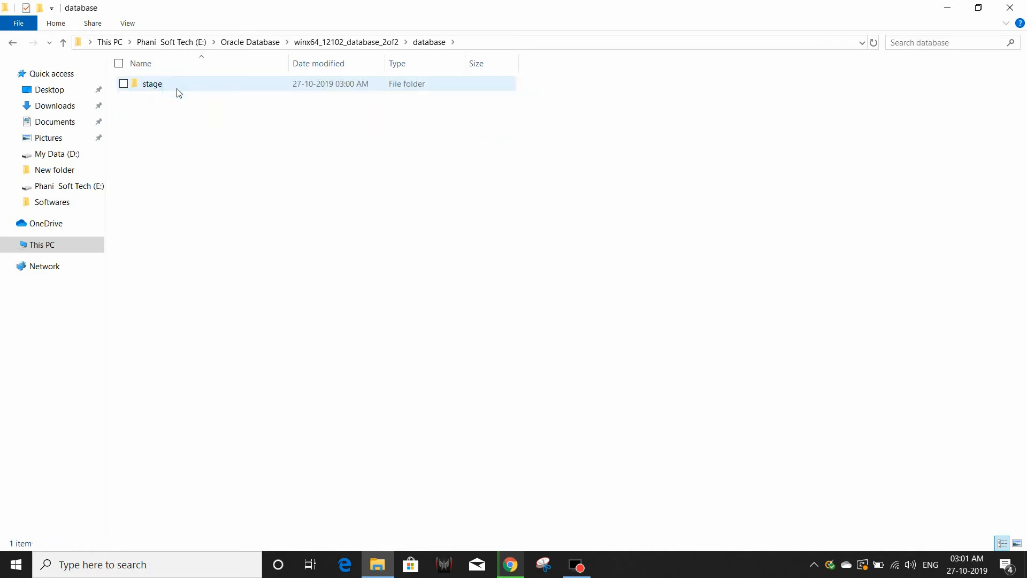
{"action": "double_click", "coordinate": [172, 82]}
{"action": "double_click", "coordinate": [170, 83]}
{"action": "left_click", "coordinate": [16, 47]}
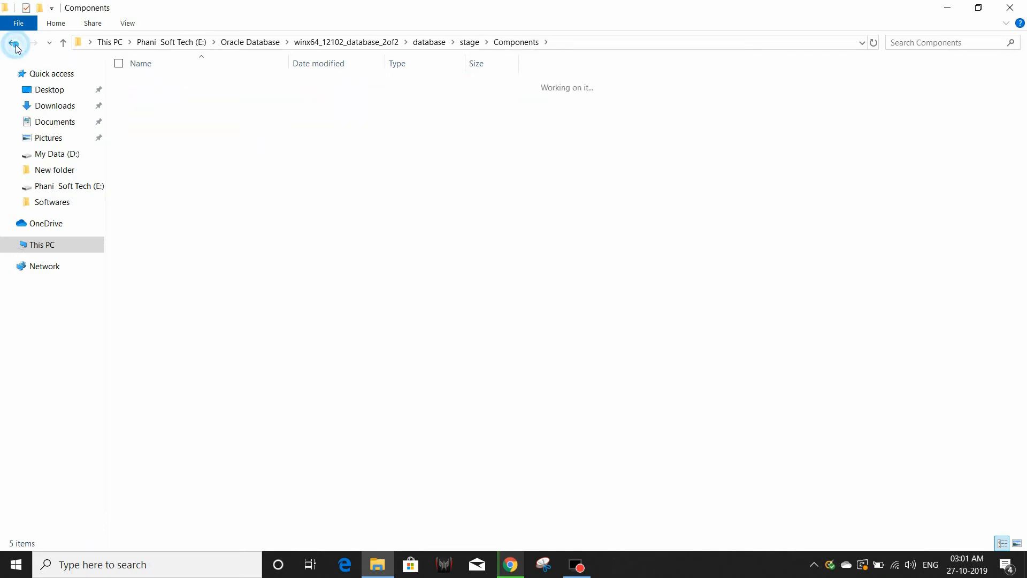
{"action": "left_click", "coordinate": [16, 47]}
{"action": "left_click", "coordinate": [16, 47]}
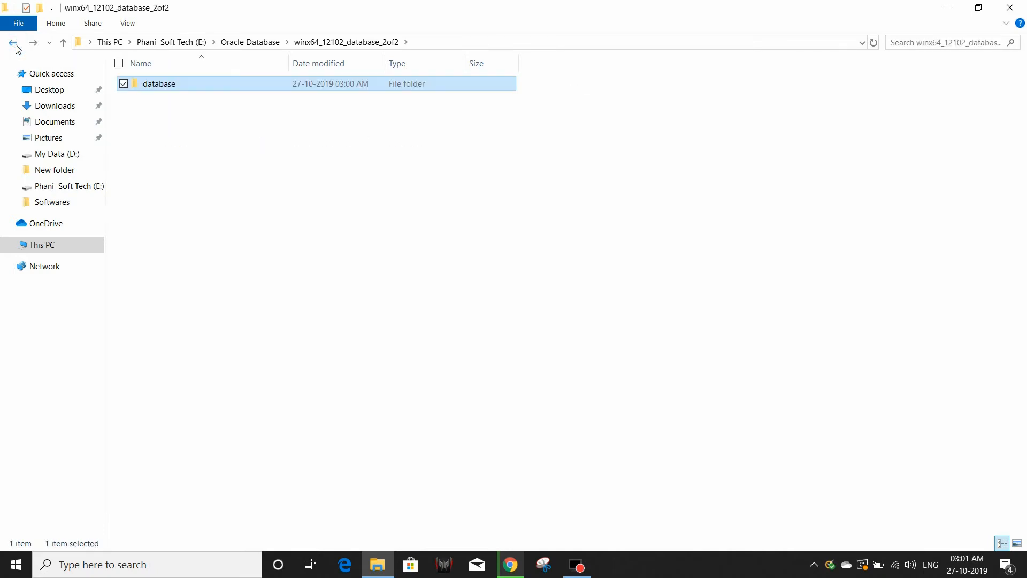
{"action": "left_click", "coordinate": [16, 47]}
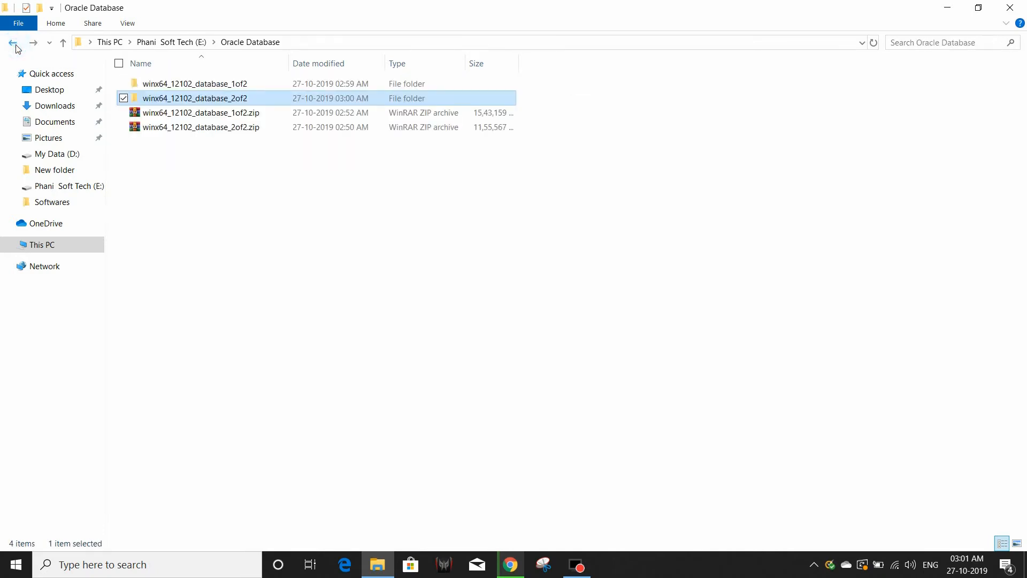
{"action": "double_click", "coordinate": [203, 96]}
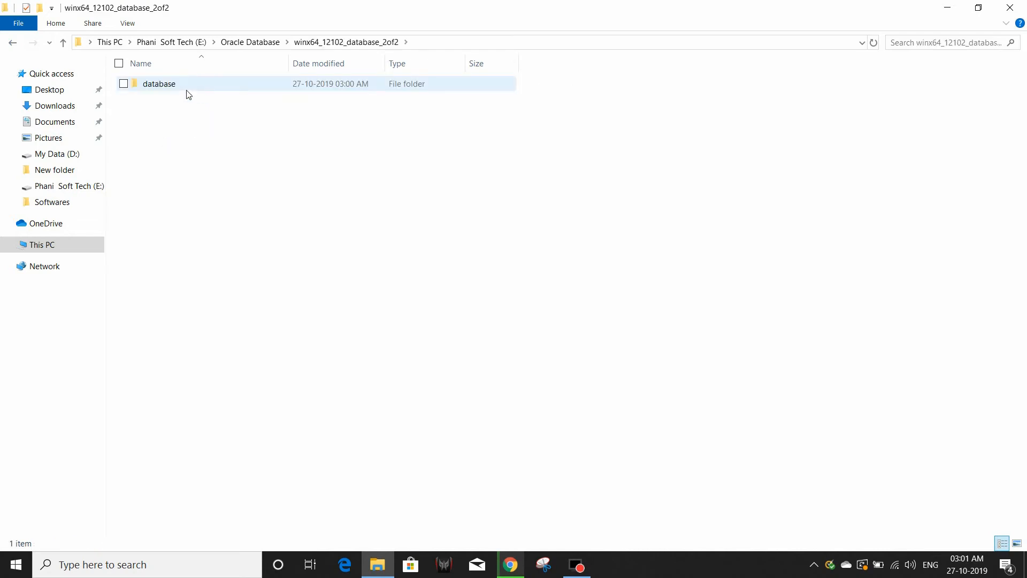
Copy the 2of2 database folder and paste it into winx64_12102_database_1of2.
{"action": "left_click", "coordinate": [187, 90]}
{"action": "right_click", "coordinate": [187, 86]}
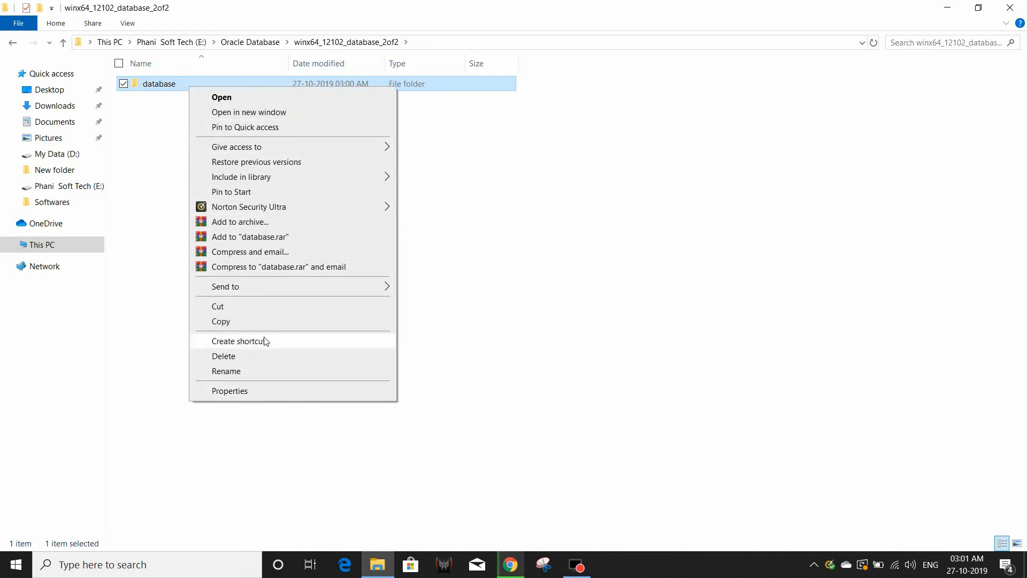
{"action": "left_click", "coordinate": [255, 325]}
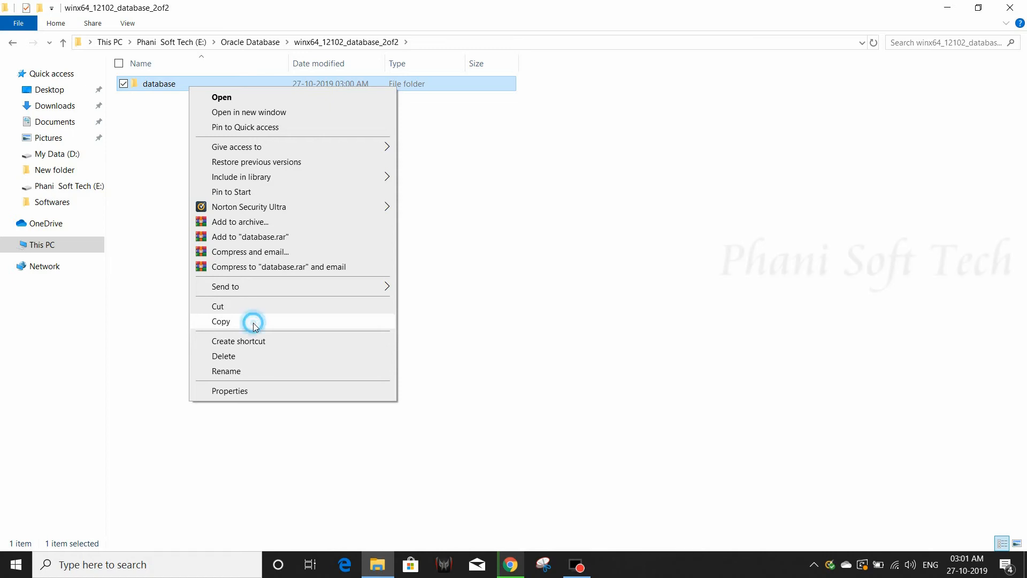
{"action": "left_click", "coordinate": [13, 43]}
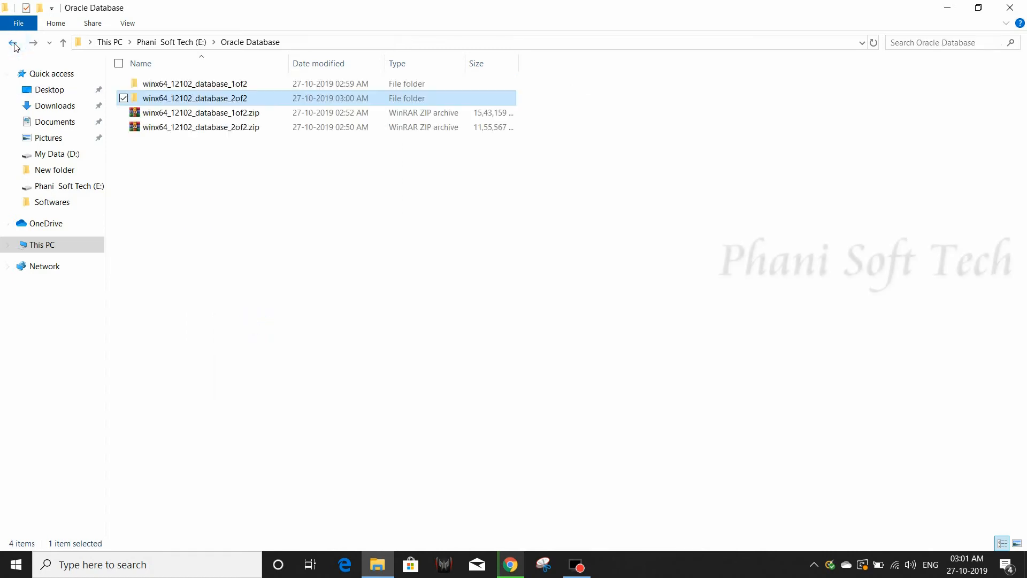
{"action": "double_click", "coordinate": [222, 84]}
{"action": "right_click", "coordinate": [259, 130]}
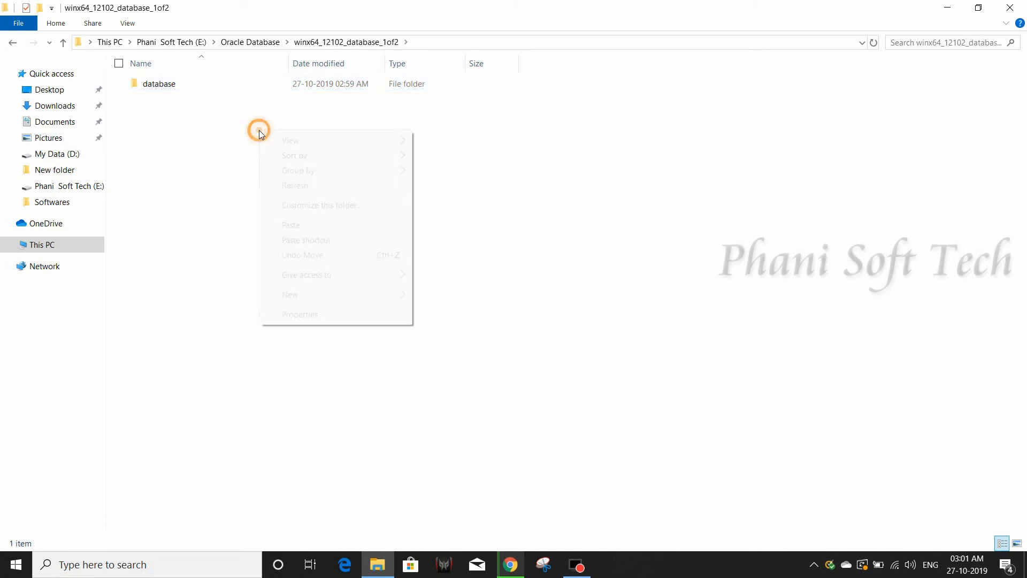
{"action": "left_click", "coordinate": [322, 228]}
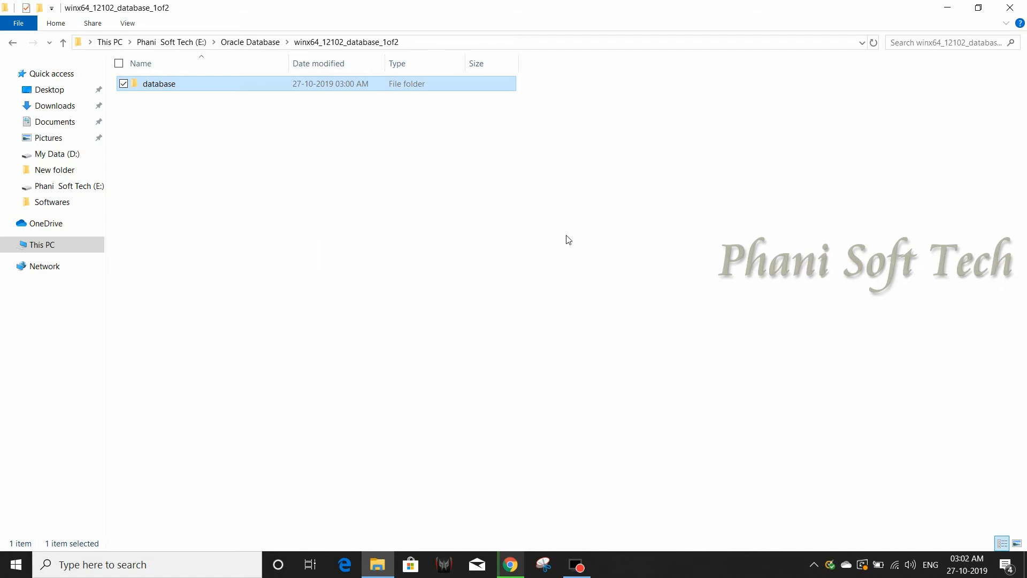
Open the merged database folder and inspect its install, response and stage subfolders.
{"action": "double_click", "coordinate": [242, 88]}
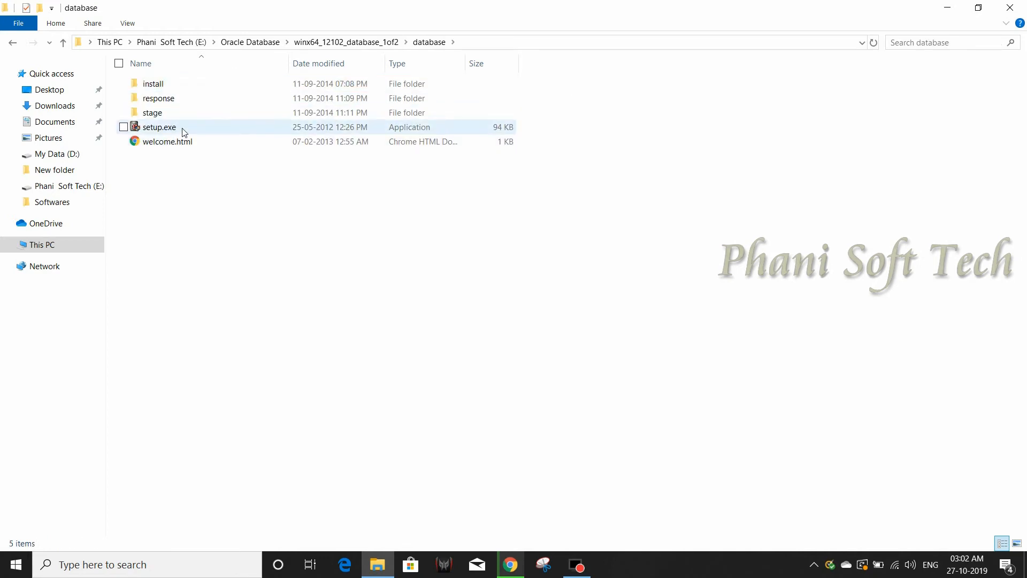
{"action": "double_click", "coordinate": [187, 85]}
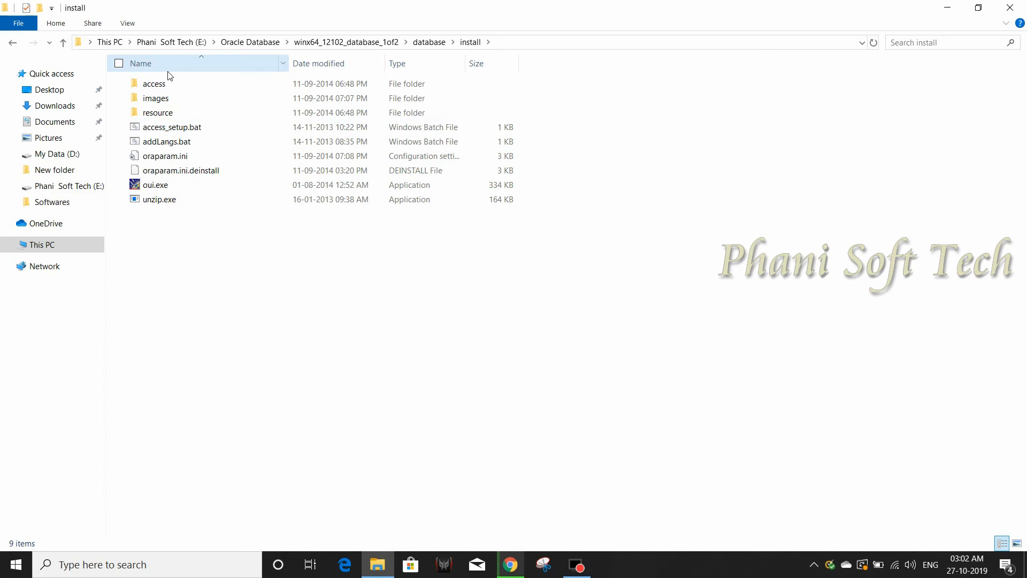
{"action": "left_click", "coordinate": [12, 42]}
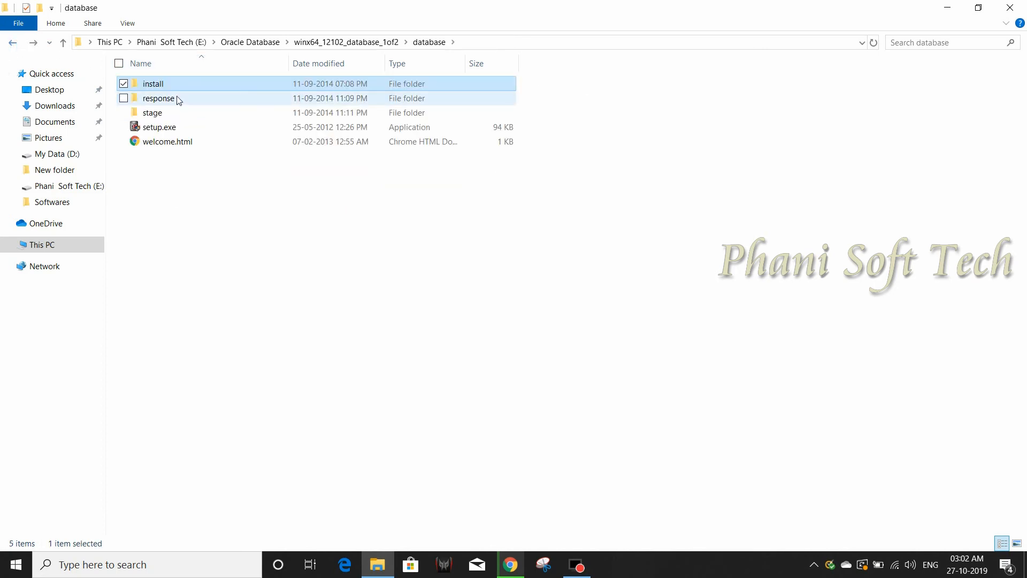
{"action": "double_click", "coordinate": [191, 98]}
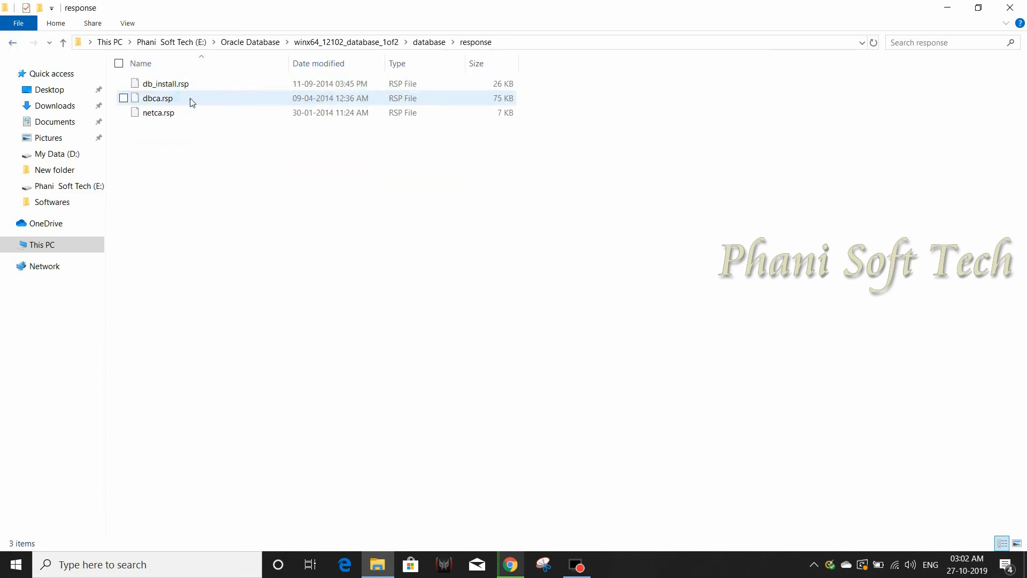
{"action": "left_click", "coordinate": [13, 43]}
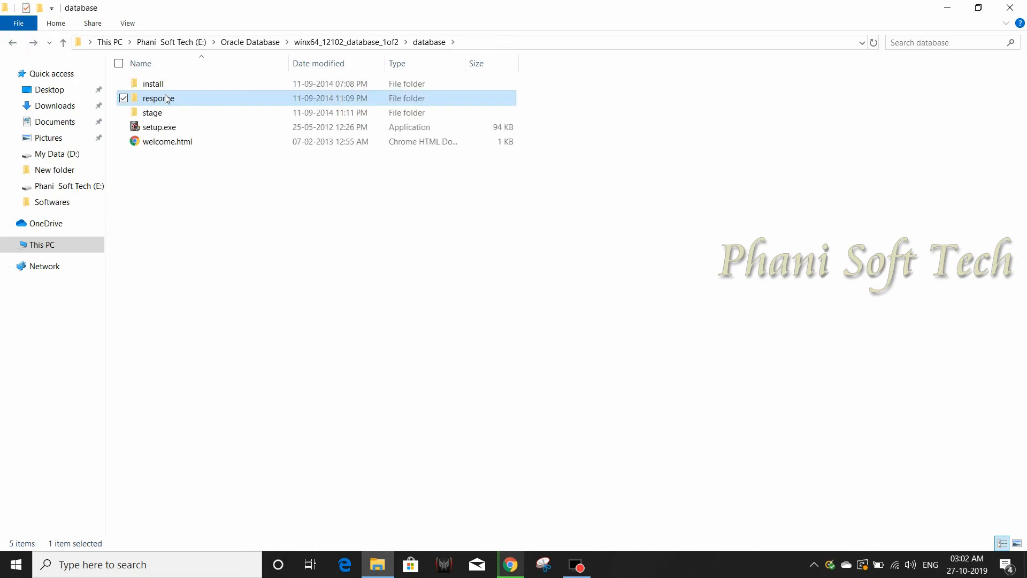
{"action": "double_click", "coordinate": [171, 113]}
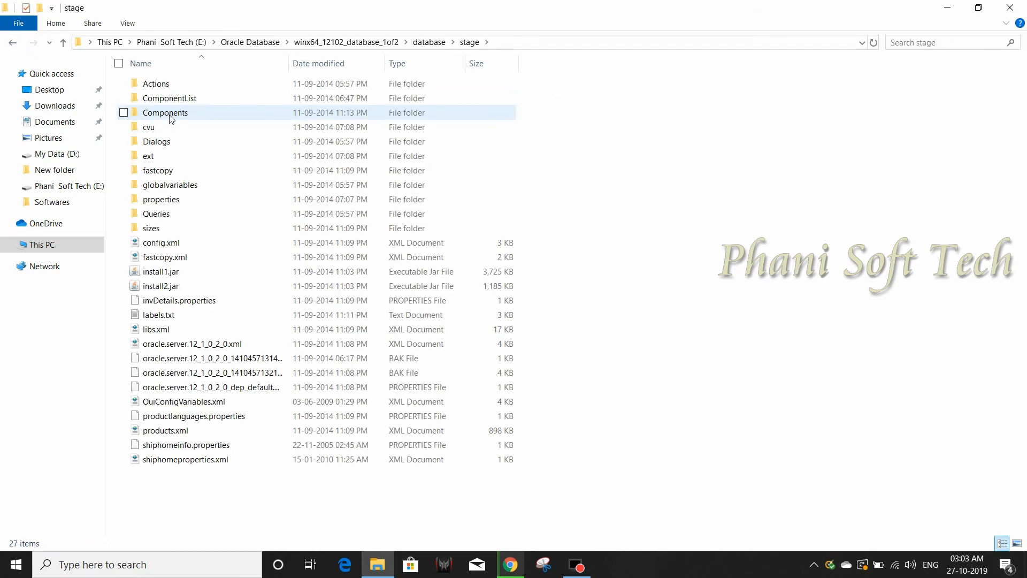
{"action": "left_click", "coordinate": [12, 43]}
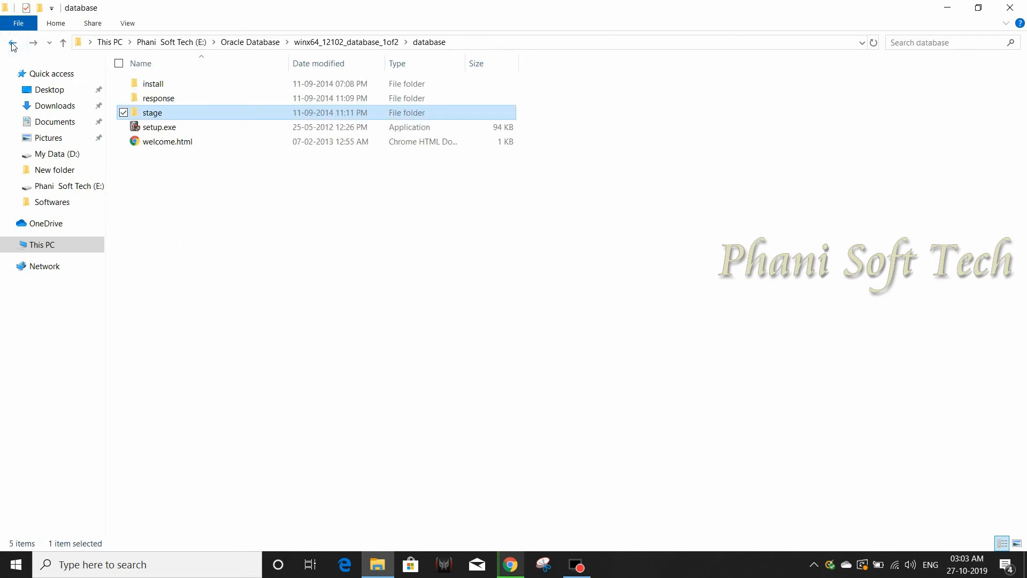
Launch setup.exe, opt out of security updates, and proceed without an email address.
{"action": "double_click", "coordinate": [183, 128]}
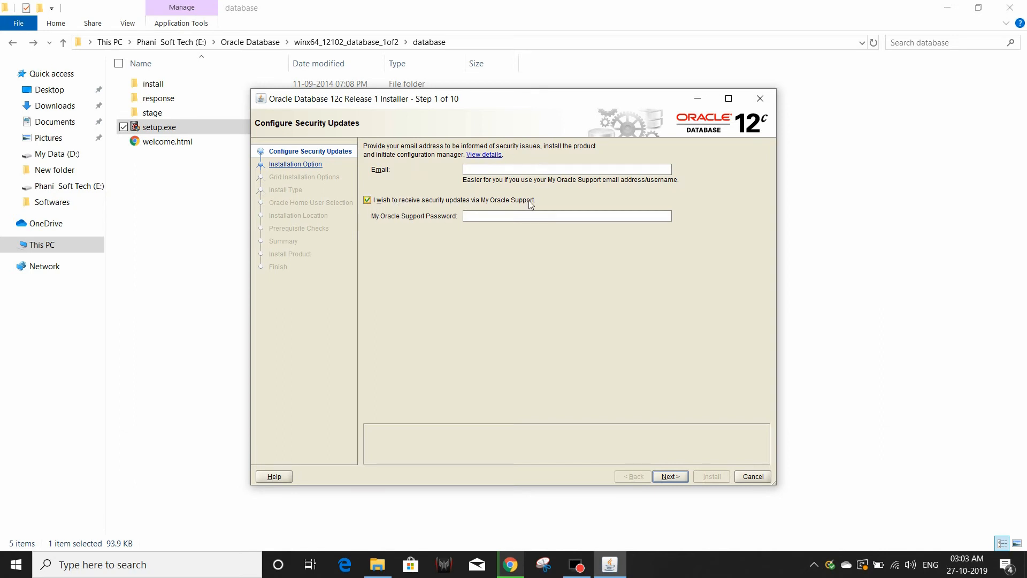
{"action": "left_click", "coordinate": [368, 200]}
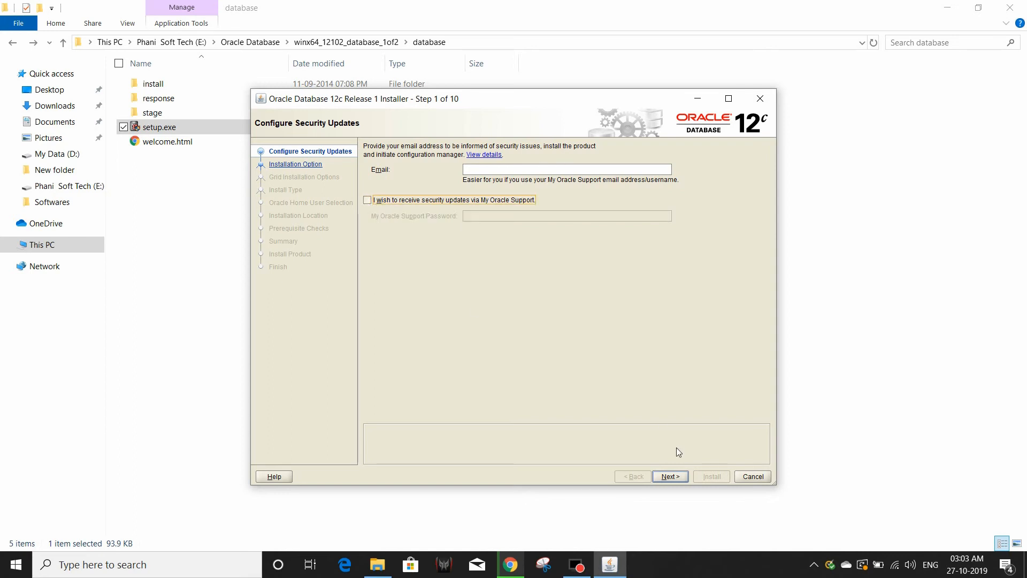
{"action": "left_click", "coordinate": [671, 476]}
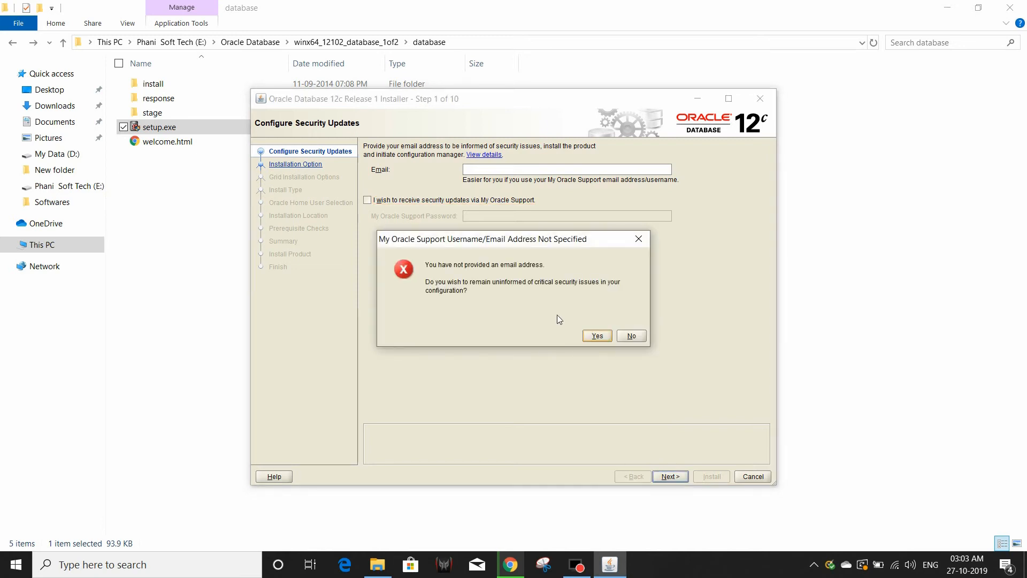
{"action": "left_click", "coordinate": [595, 336]}
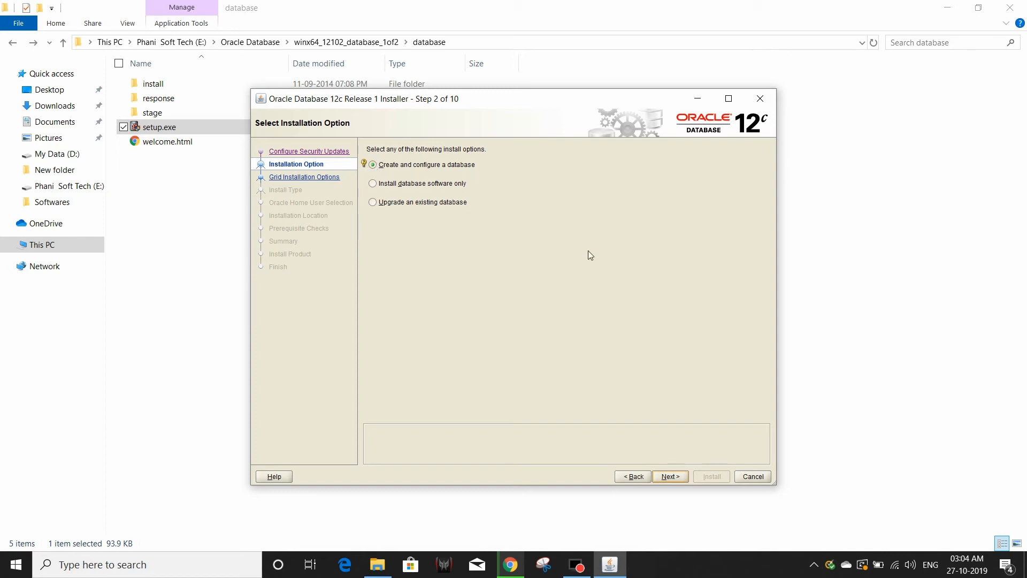
Keep 'Create and configure a database' and select the Desktop class system.
{"action": "left_click", "coordinate": [670, 477]}
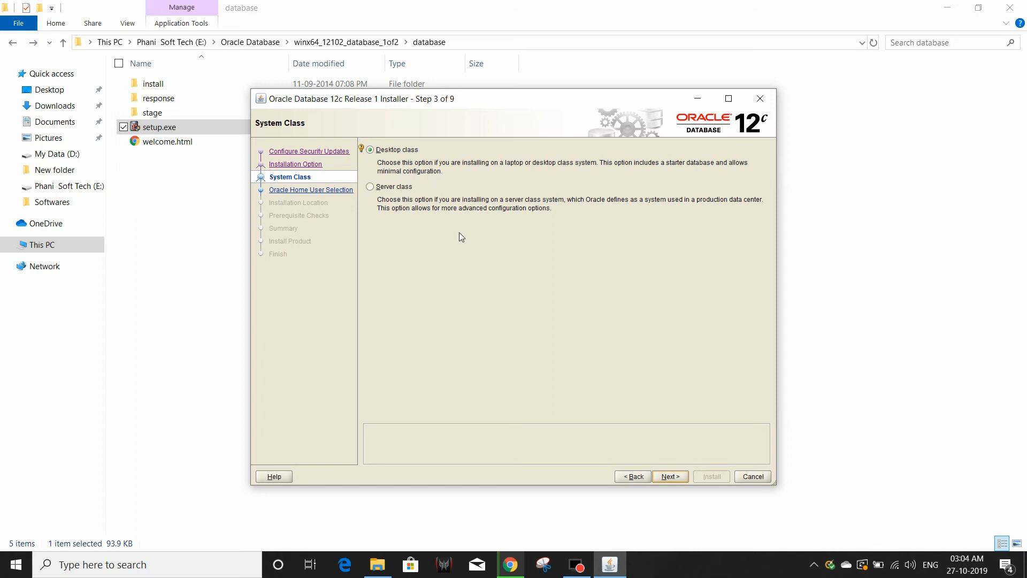
{"action": "left_click", "coordinate": [372, 187]}
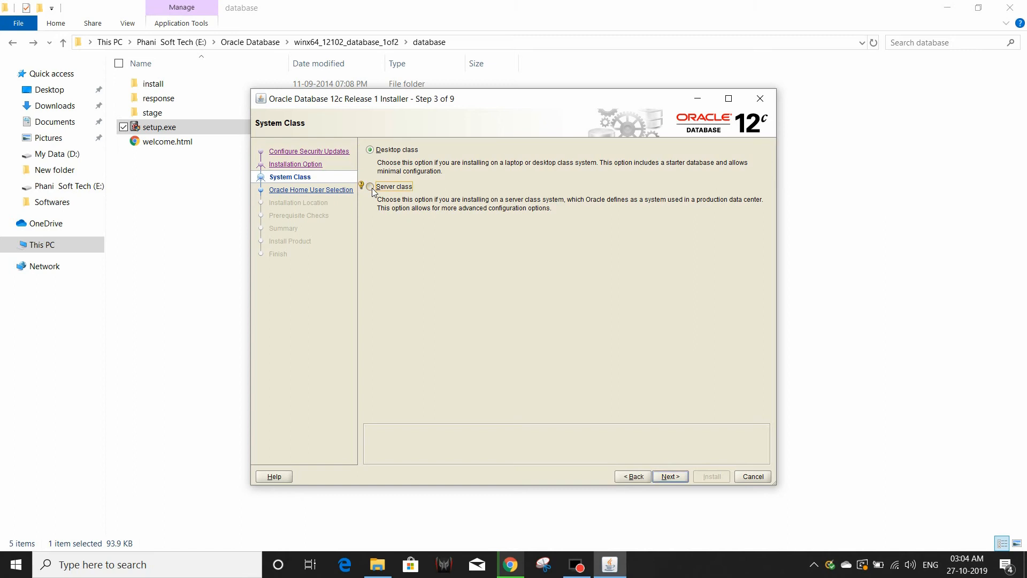
{"action": "left_click", "coordinate": [370, 152]}
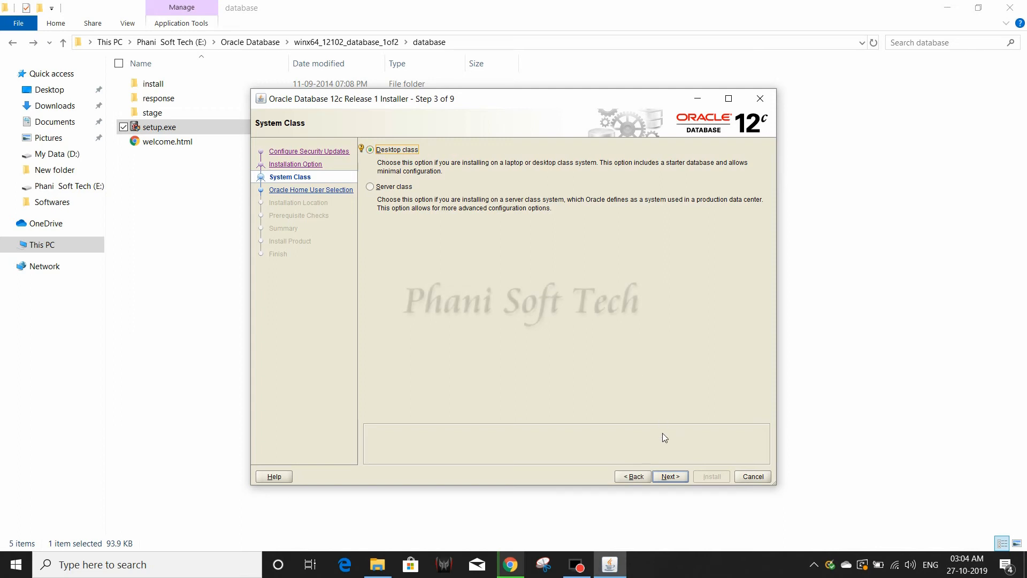
{"action": "left_click", "coordinate": [673, 477]}
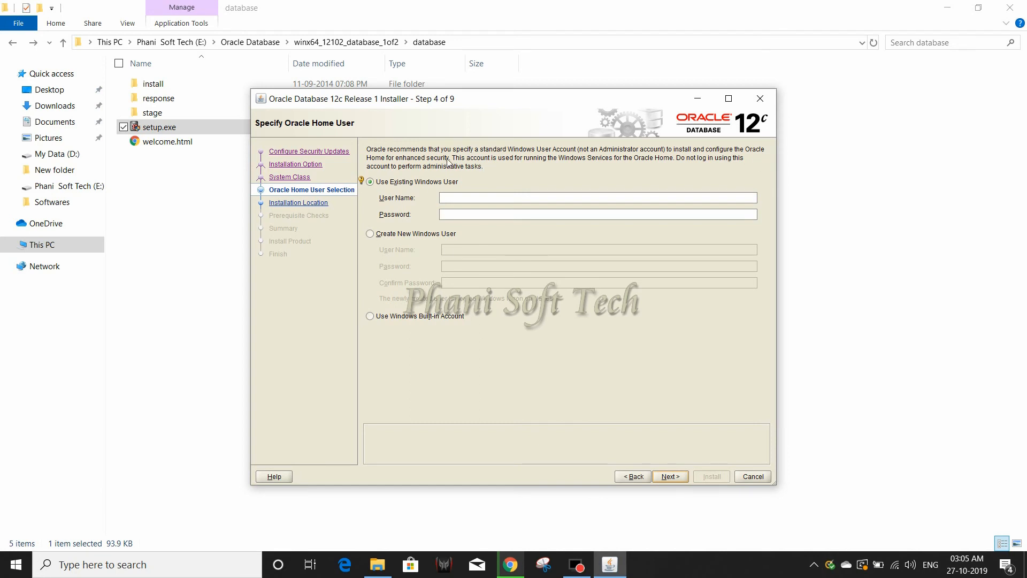
Create a new Windows user as Oracle Home user, entering its user name and password twice.
{"action": "left_click", "coordinate": [466, 204]}
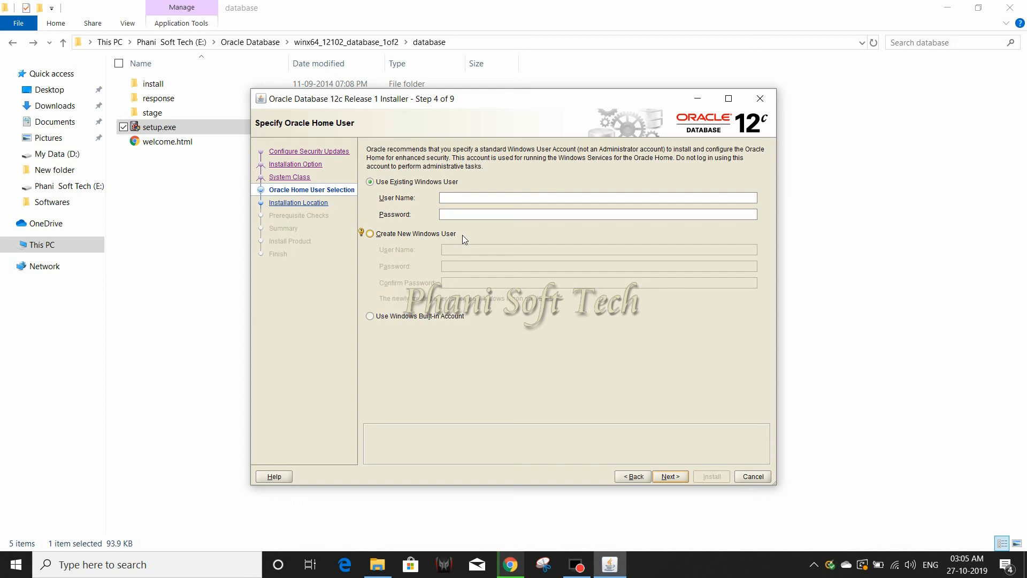
{"action": "left_click", "coordinate": [372, 236]}
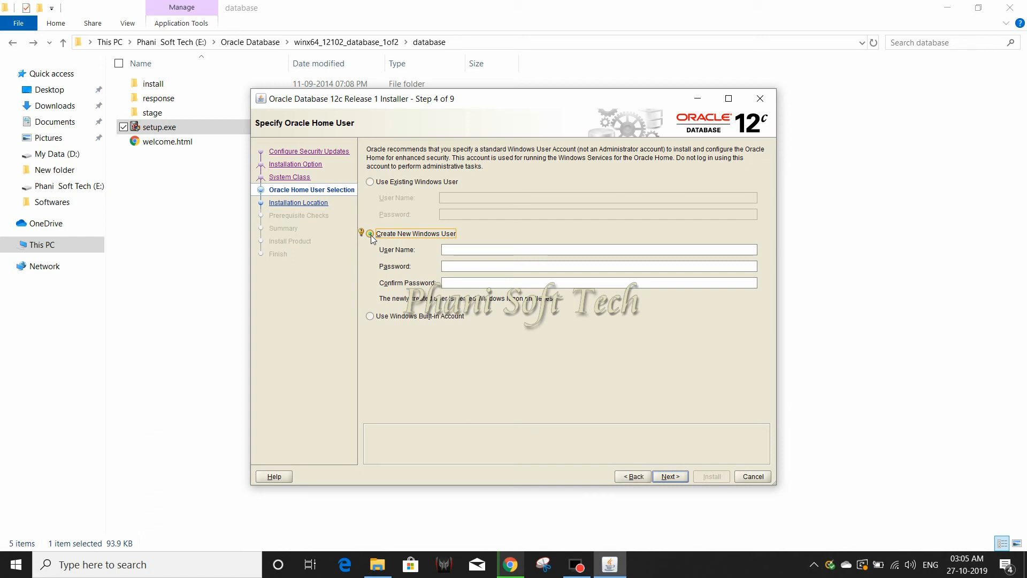
{"action": "left_click", "coordinate": [475, 254]}
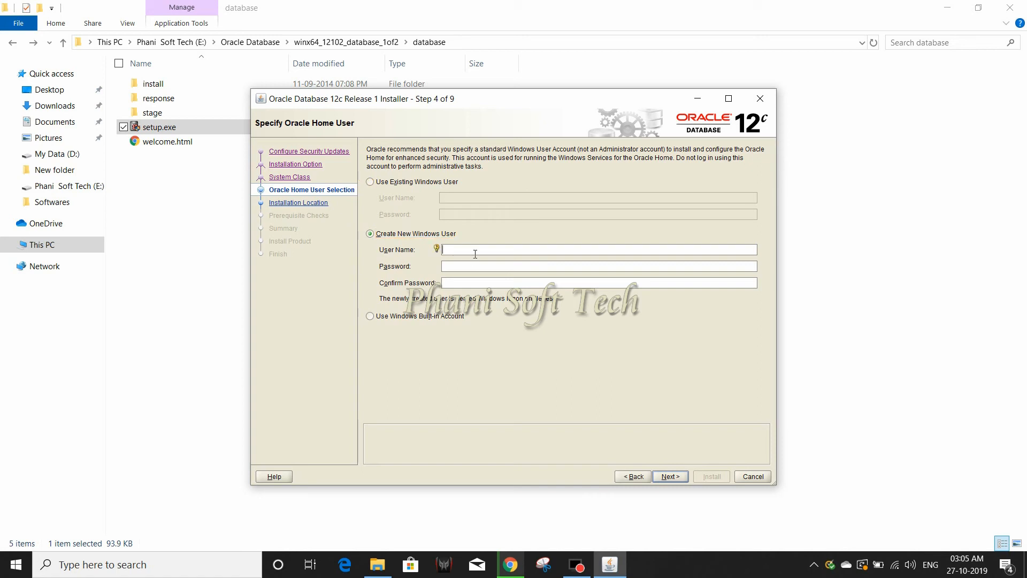
{"action": "type", "text": "phani"}
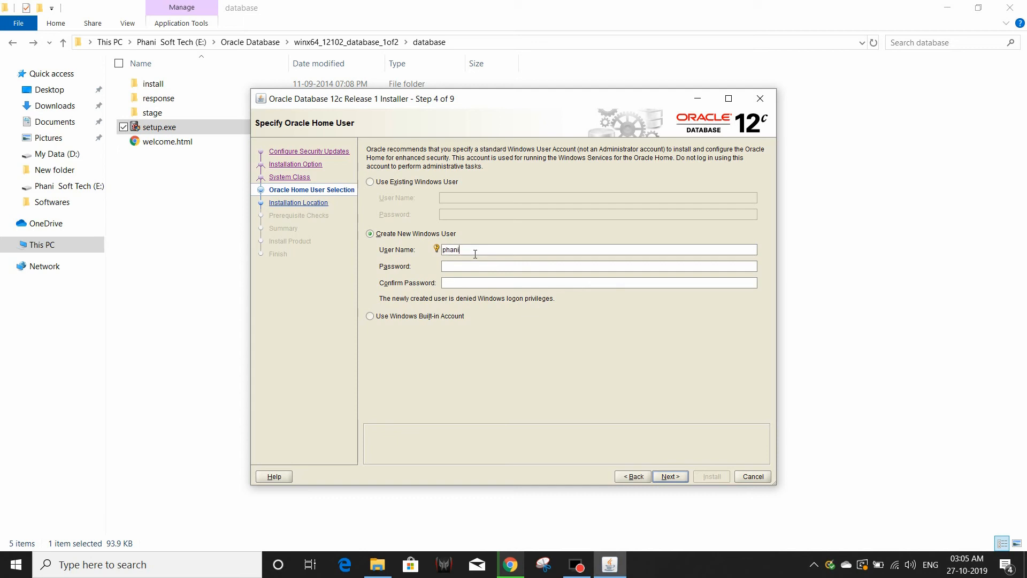
{"action": "left_click", "coordinate": [475, 269]}
{"action": "left_click", "coordinate": [478, 287]}
{"action": "left_click", "coordinate": [669, 476]}
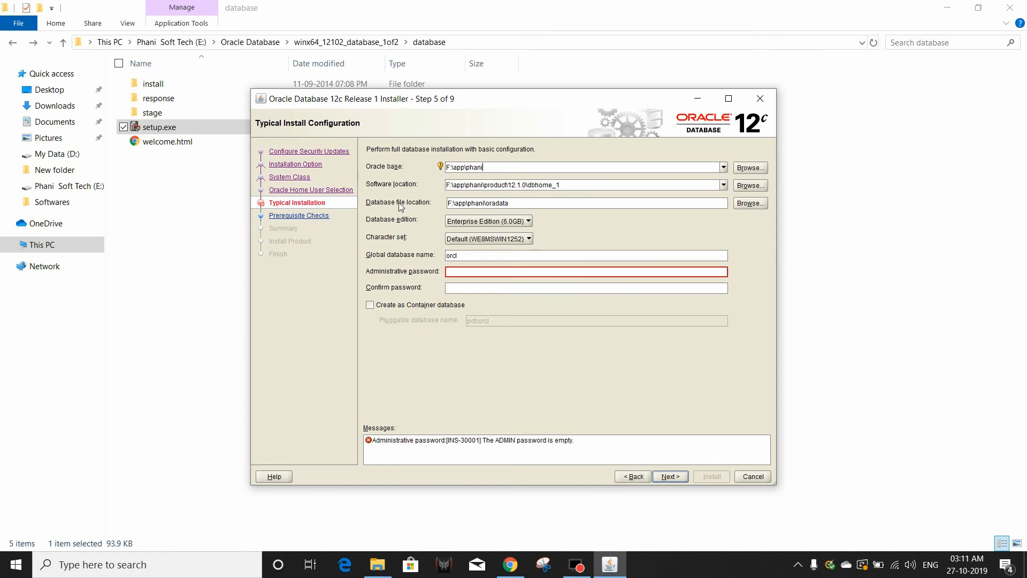
Keep Enterprise Edition and the orcl global database name.
{"action": "left_click", "coordinate": [483, 224]}
{"action": "left_click", "coordinate": [485, 233]}
{"action": "left_click", "coordinate": [465, 259]}
Enter and confirm the administrative password, then accept the password standards warning.
{"action": "left_click", "coordinate": [488, 273]}
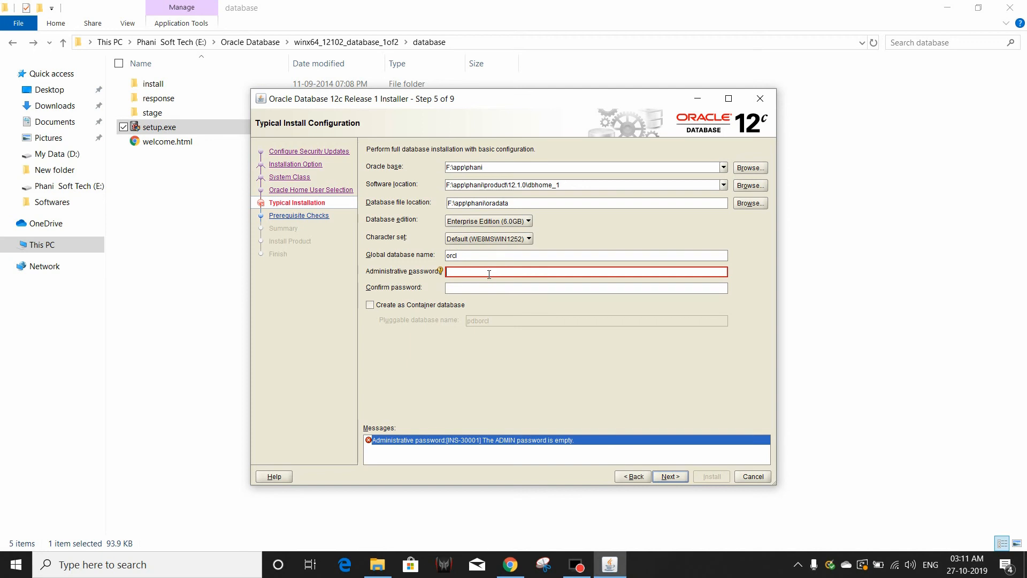
{"action": "type", "text": "••••••••••"}
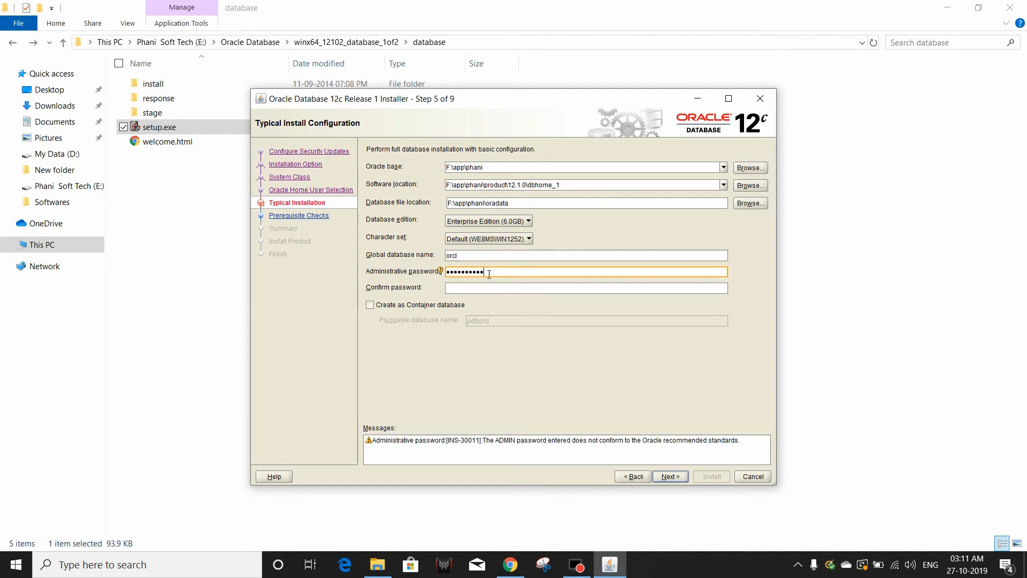
{"action": "left_click", "coordinate": [489, 289]}
{"action": "type", "text": "•••••"}
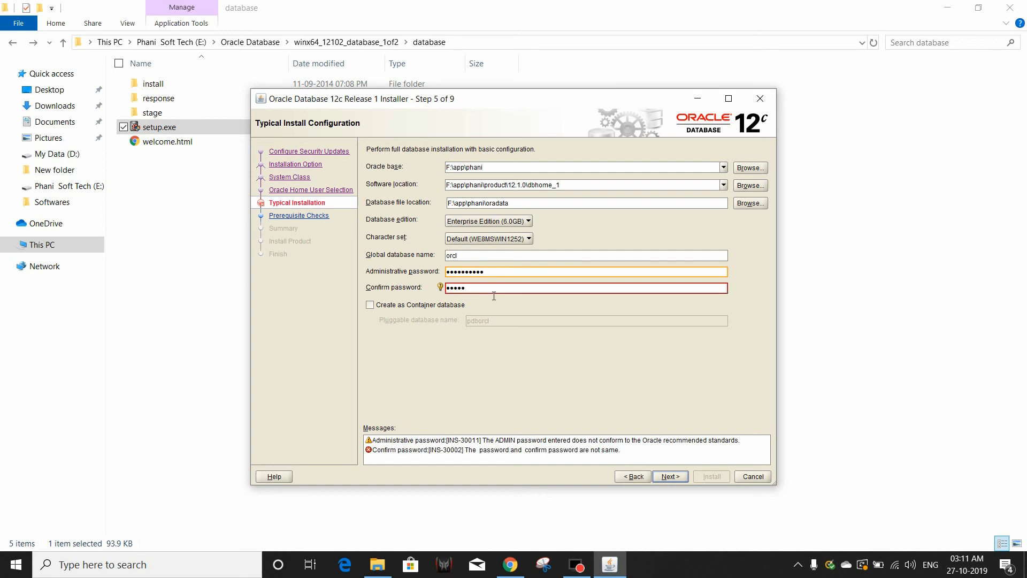
{"action": "type", "text": "•••••"}
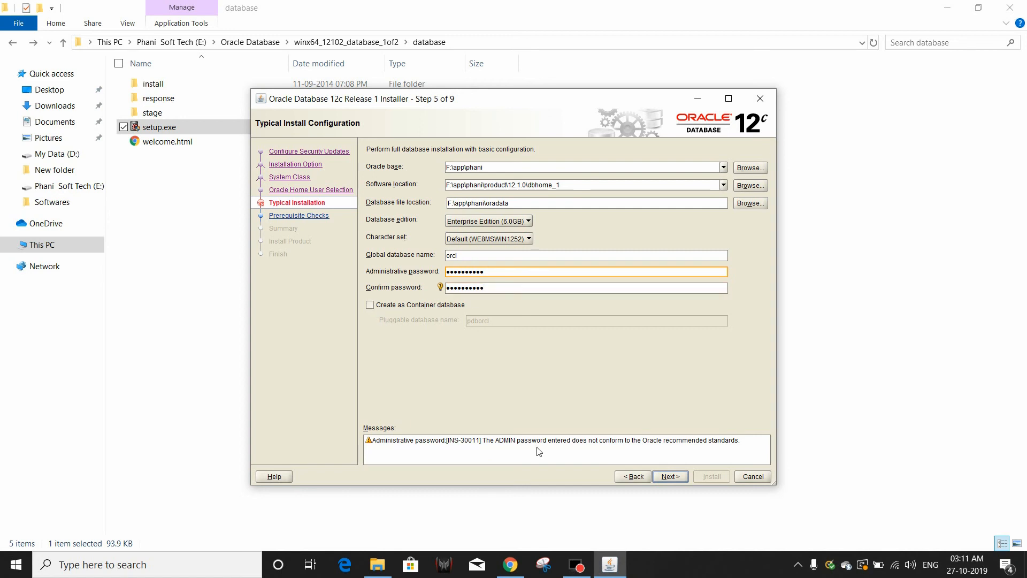
{"action": "left_click", "coordinate": [668, 477]}
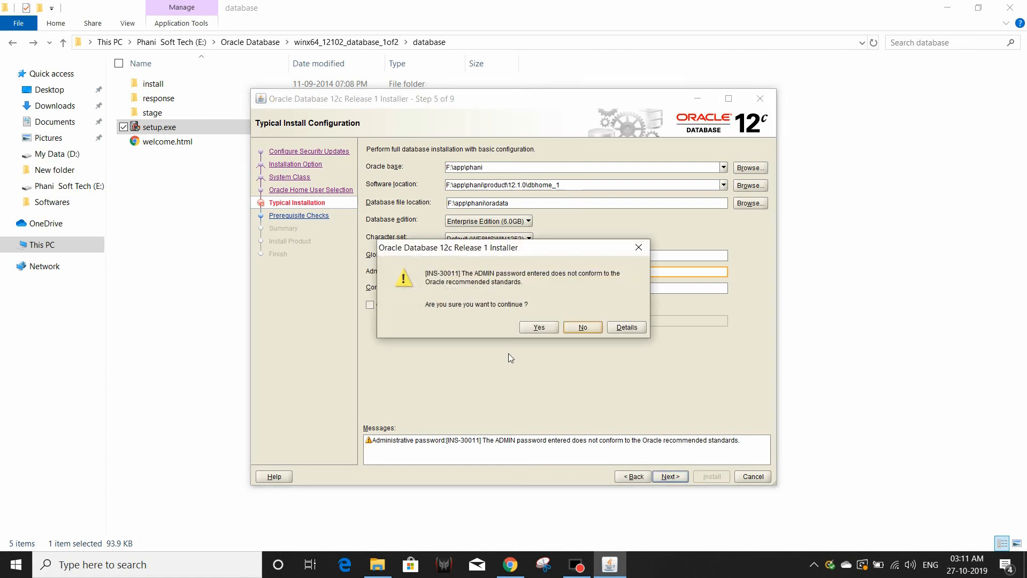
{"action": "left_click", "coordinate": [543, 328]}
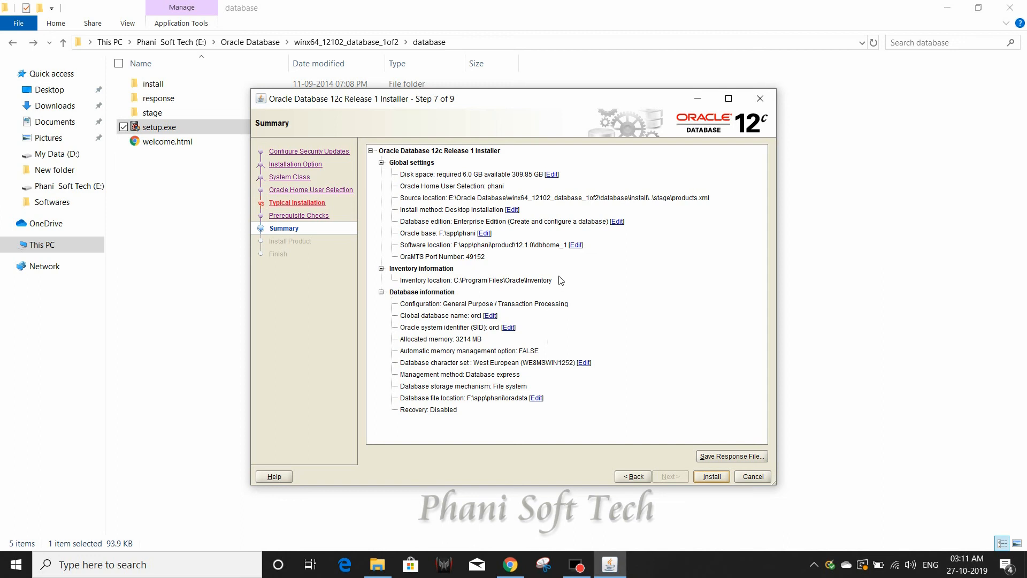
Start the installation from the Summary page and wait while orcl is being created.
{"action": "left_click", "coordinate": [714, 476]}
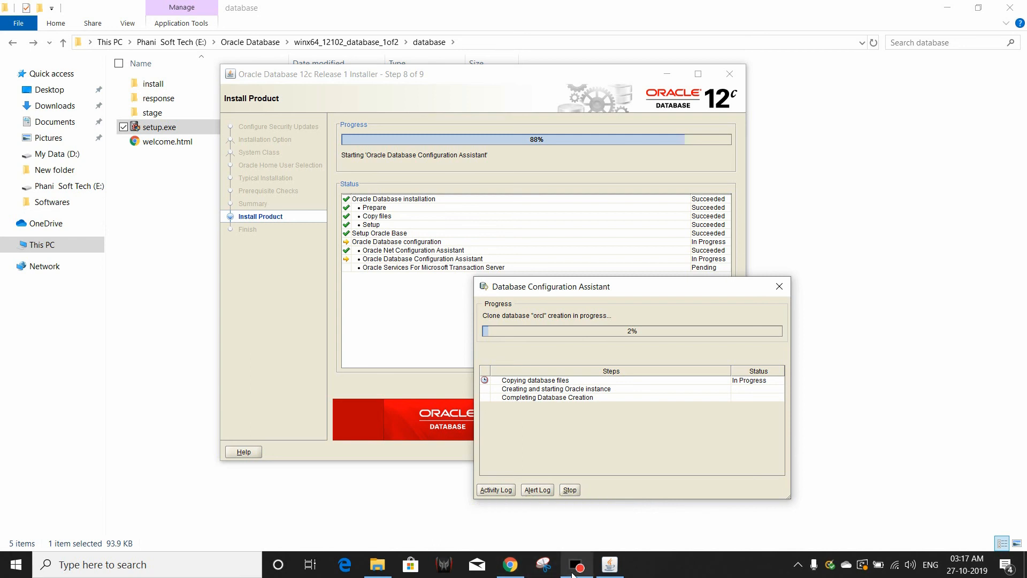
{"action": "mouse_move", "coordinate": [573, 574]}
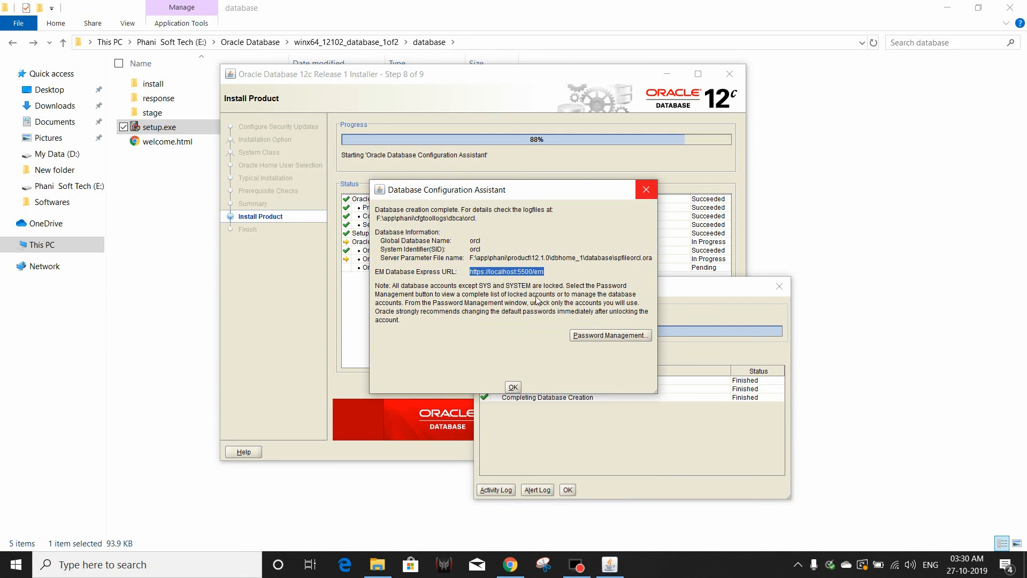
Unlock the BI account with a new password in Password Management and finish the installation.
{"action": "left_click", "coordinate": [623, 337]}
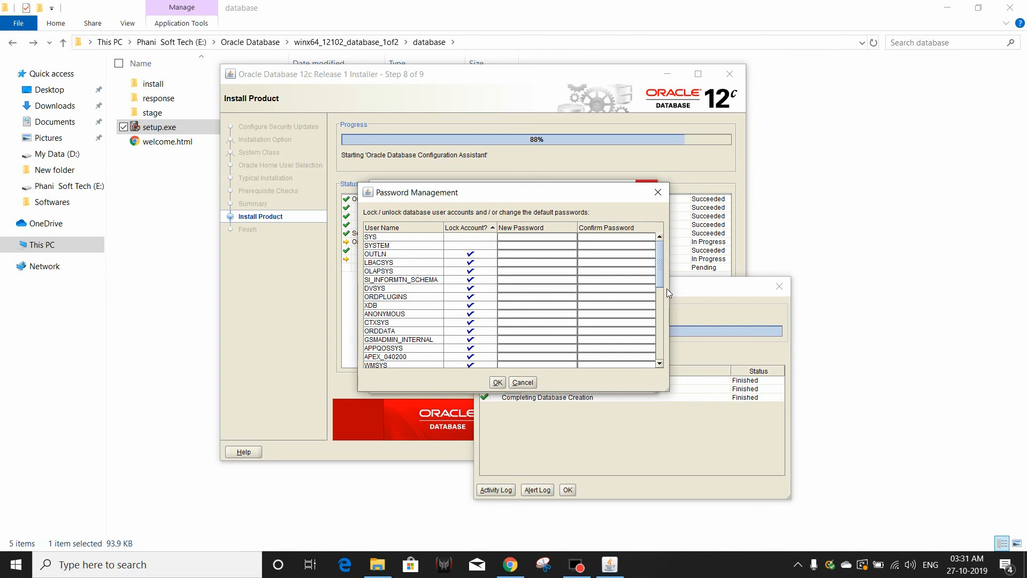
{"action": "left_click_drag", "start_coordinate": [659, 277], "coordinate": [678, 357]}
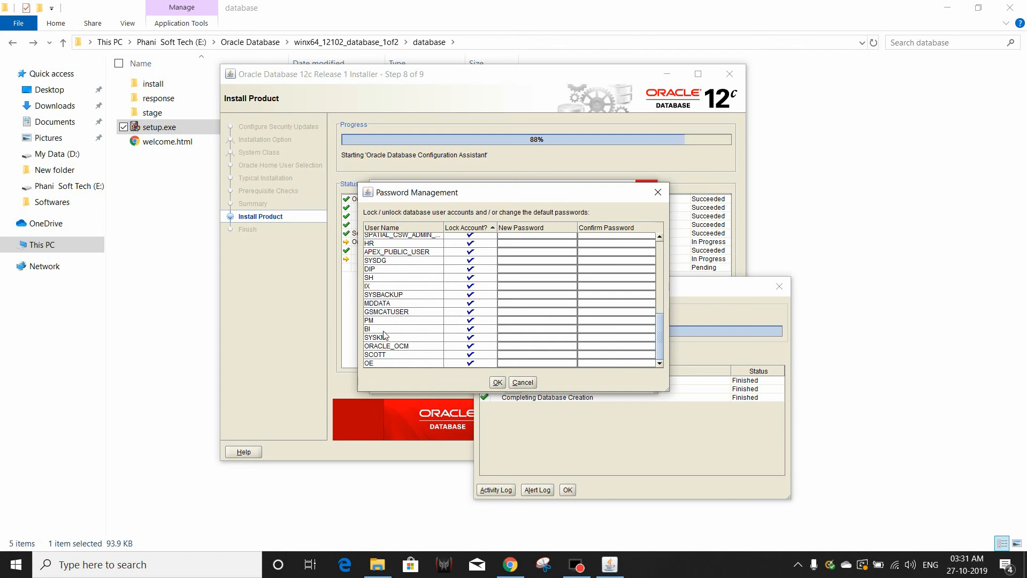
{"action": "left_click", "coordinate": [471, 328]}
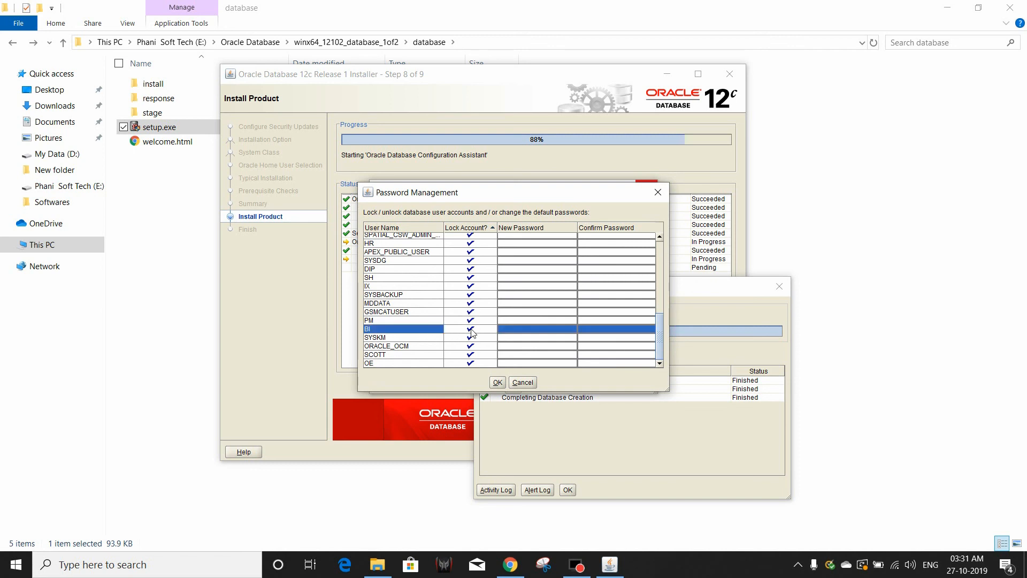
{"action": "left_click", "coordinate": [524, 330]}
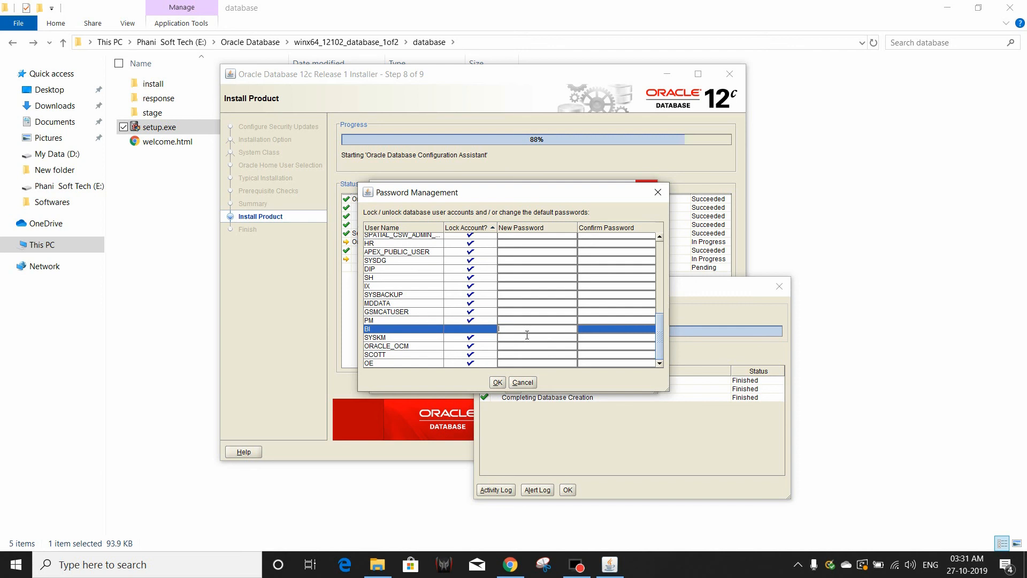
{"action": "left_click", "coordinate": [598, 330]}
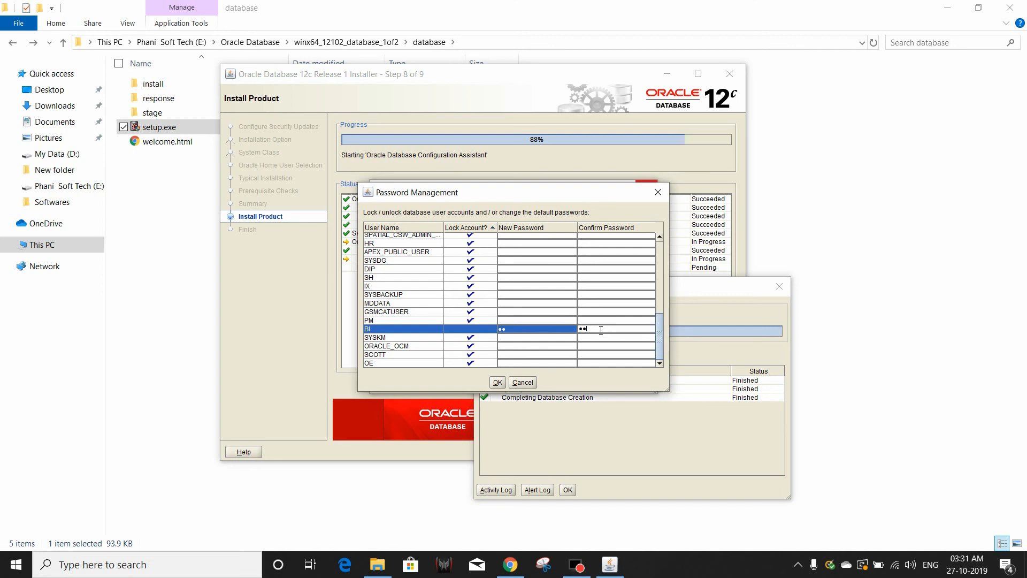
{"action": "left_click", "coordinate": [493, 384]}
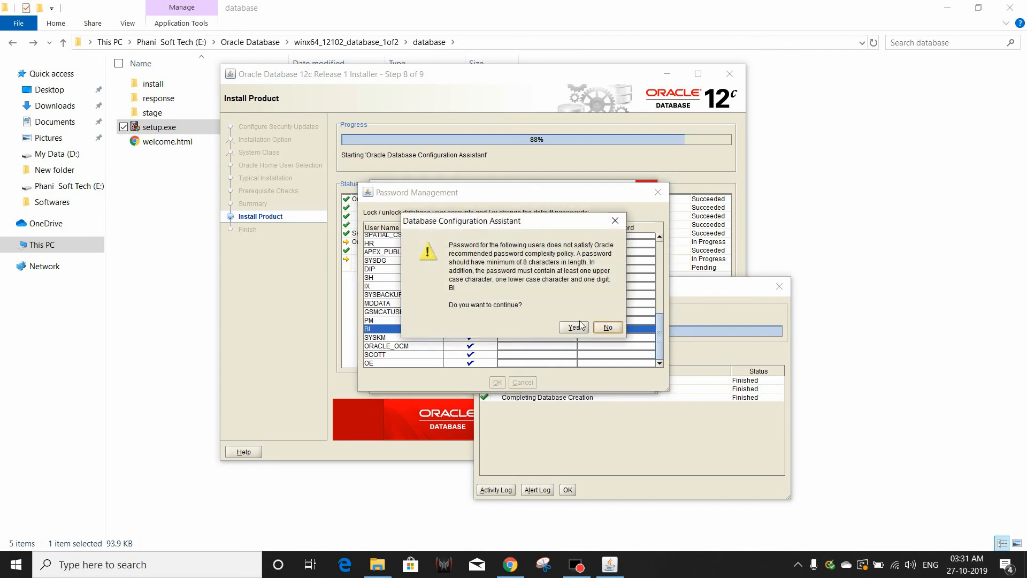
{"action": "left_click", "coordinate": [580, 327]}
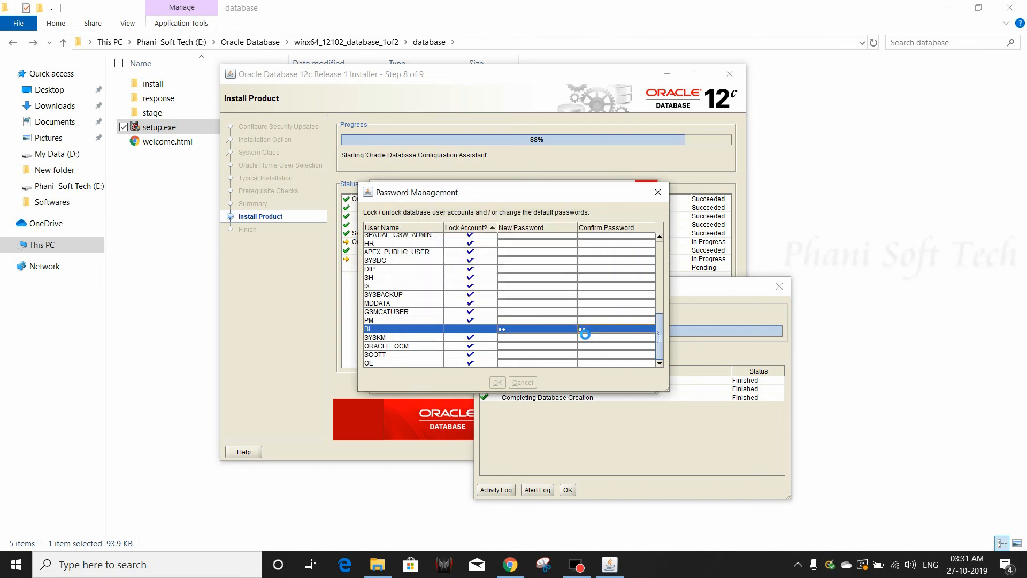
{"action": "left_click", "coordinate": [511, 388]}
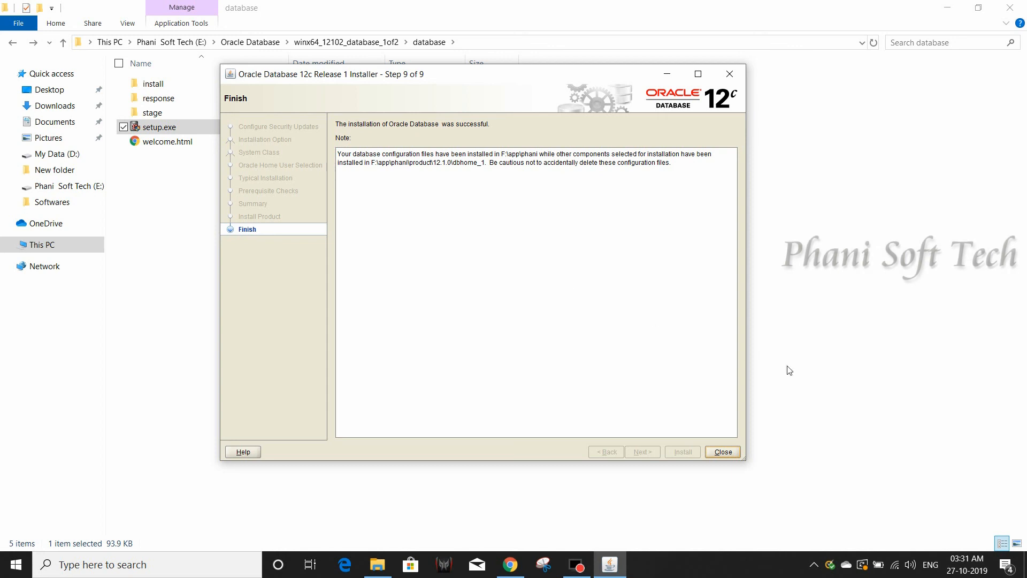
Close the installer and File Explorer, then launch SQL Plus from Windows search.
{"action": "left_click", "coordinate": [722, 451]}
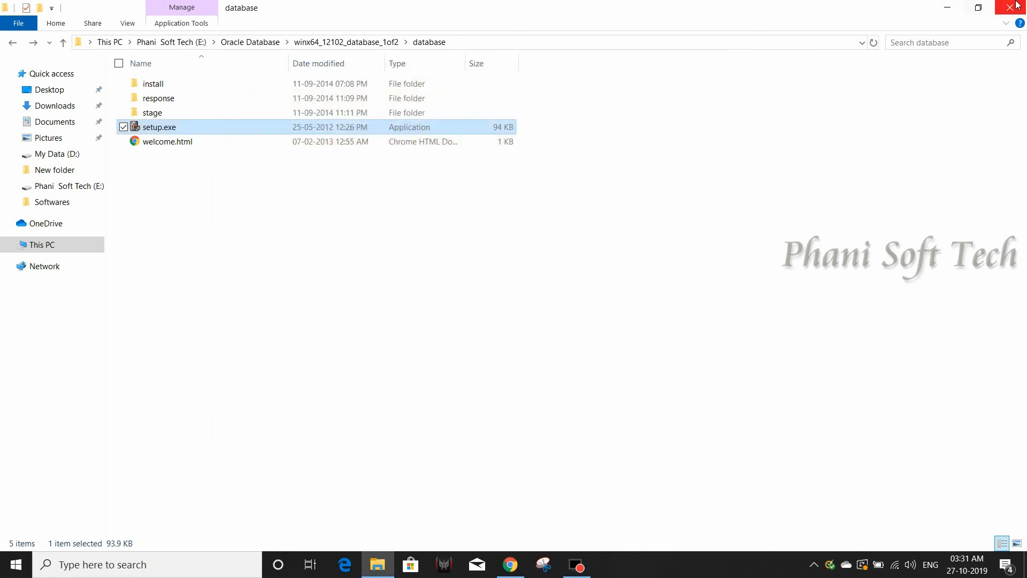
{"action": "left_click", "coordinate": [1015, 7]}
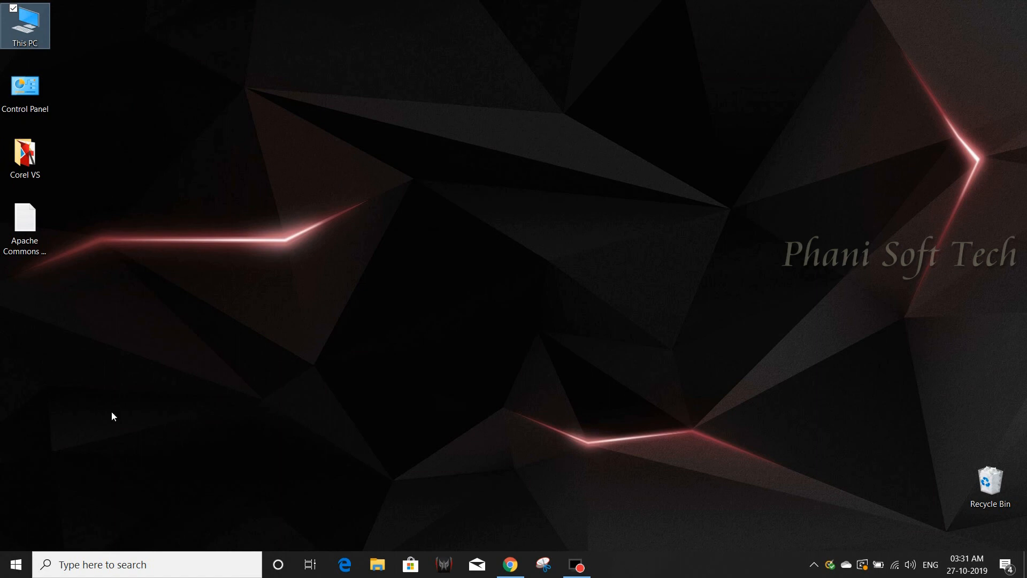
{"action": "left_click", "coordinate": [94, 564]}
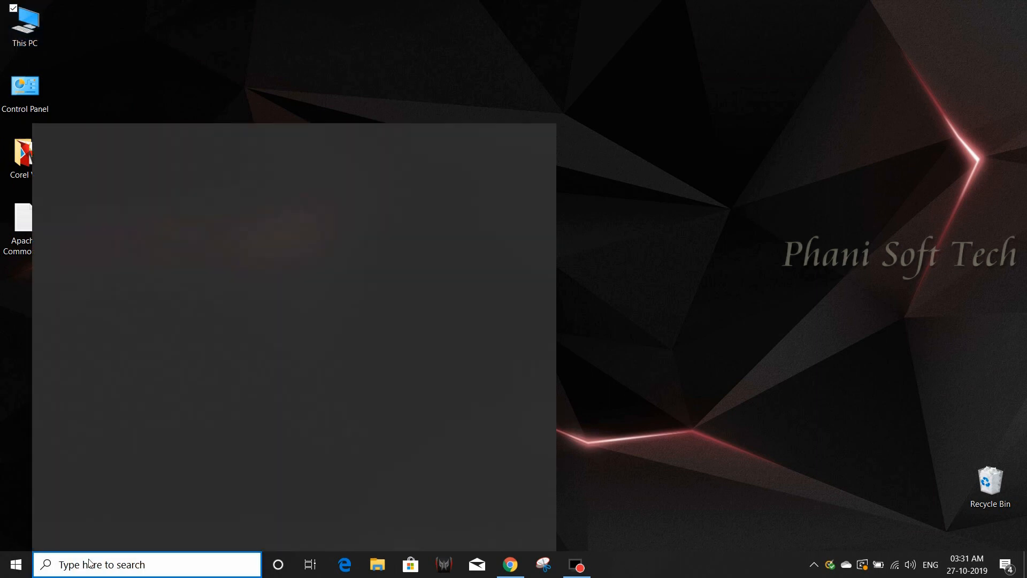
{"action": "type", "text": "s"}
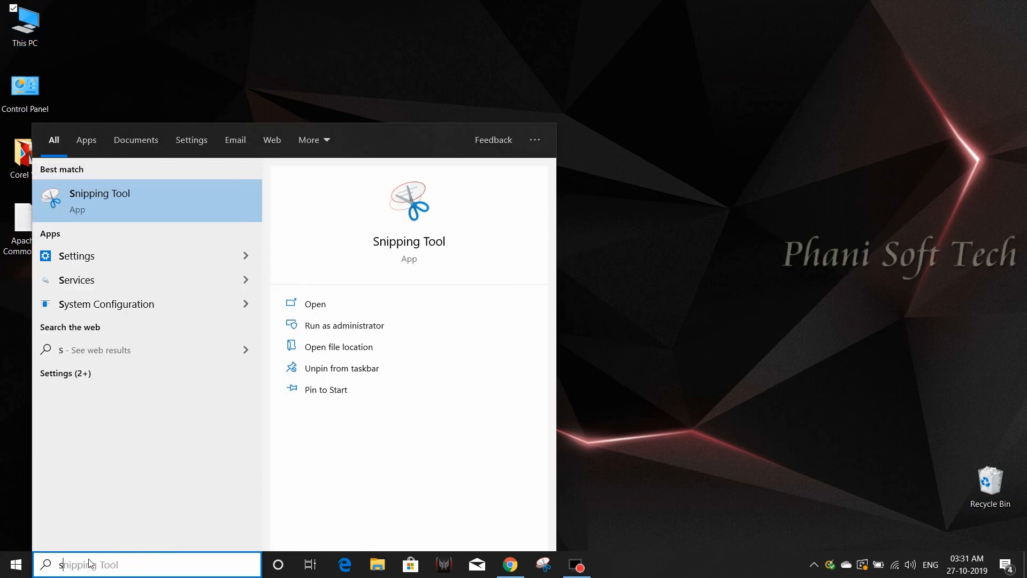
{"action": "type", "text": "q"}
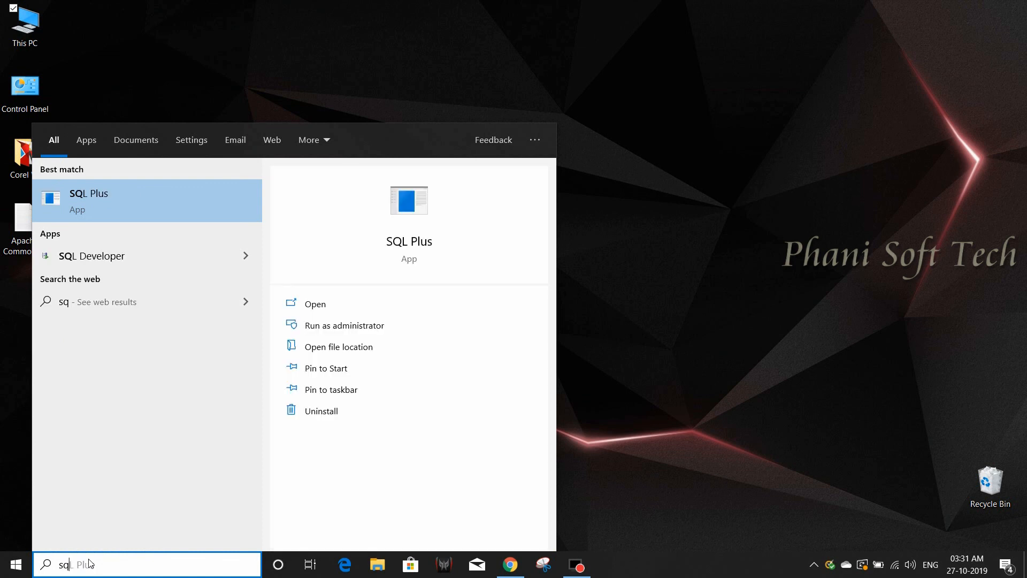
{"action": "left_click", "coordinate": [124, 198]}
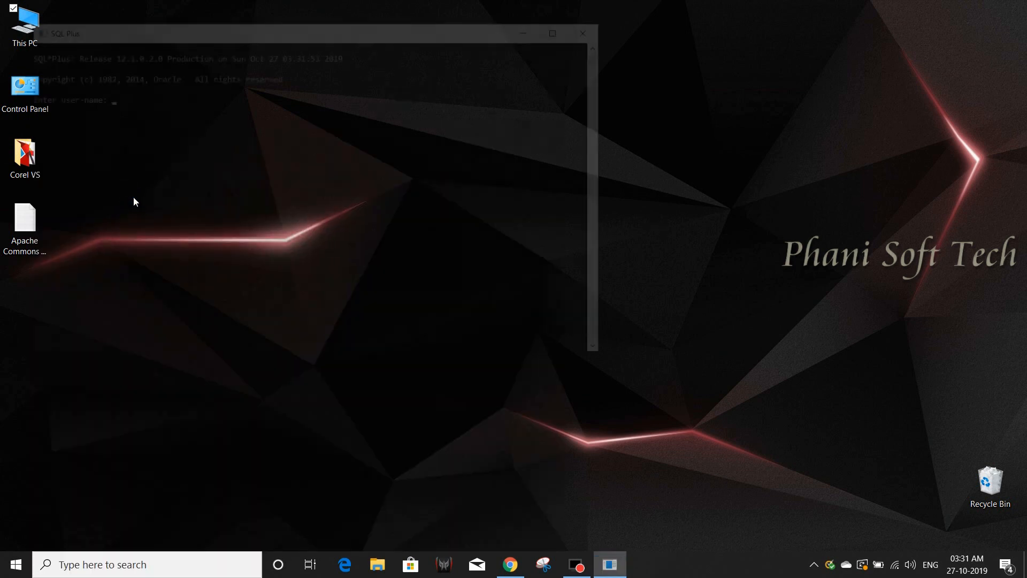
Log in to SQL Plus with user name bi.
{"action": "left_click_drag", "start_coordinate": [328, 38], "coordinate": [420, 41]}
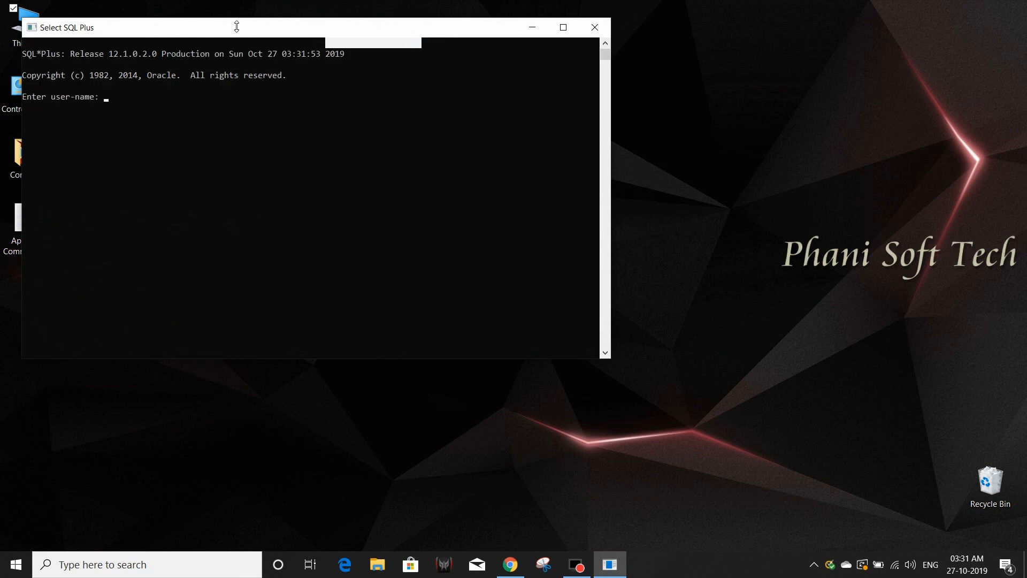
{"action": "left_click_drag", "start_coordinate": [236, 28], "coordinate": [345, 56]}
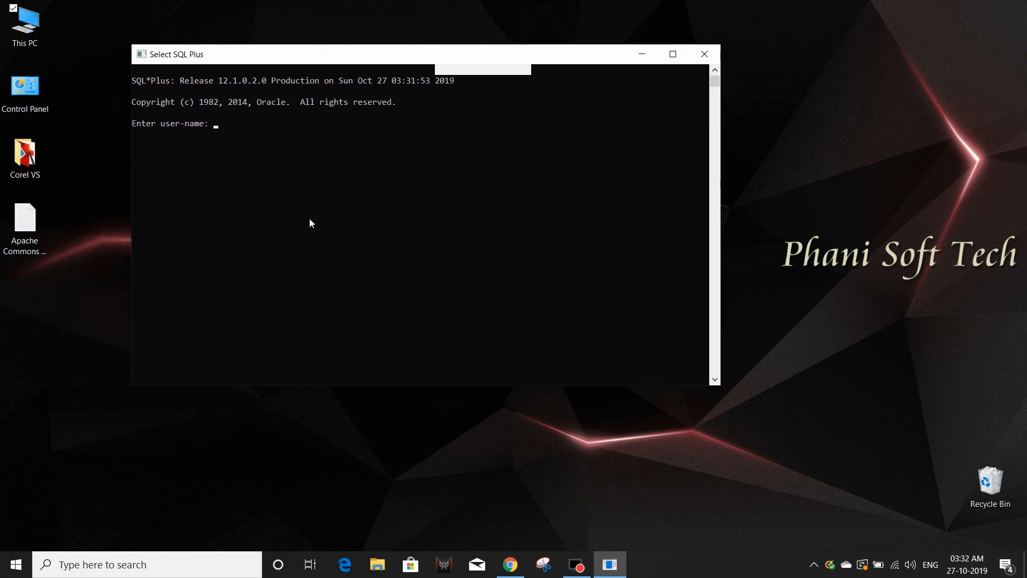
{"action": "type", "text": "bi"}
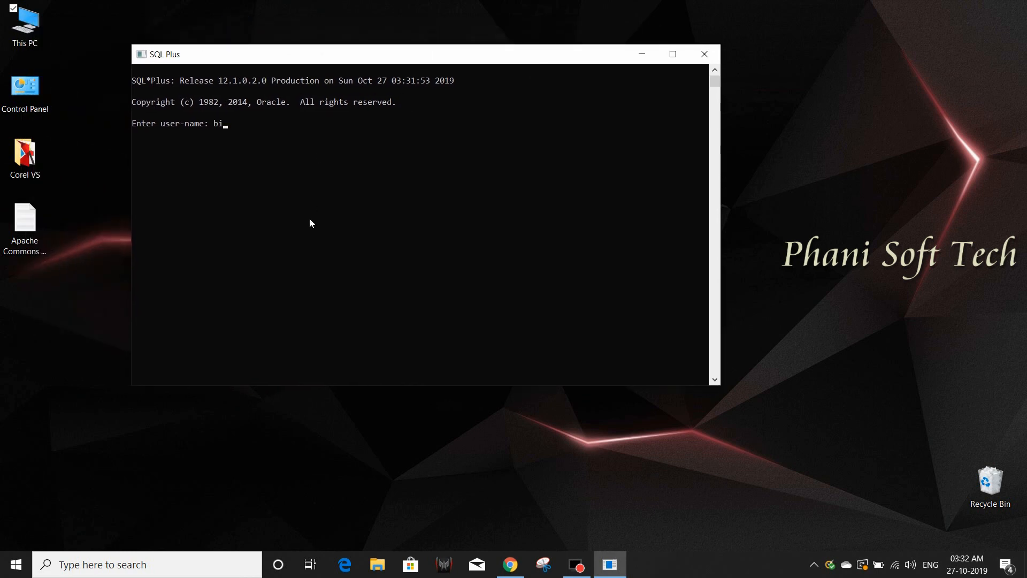
{"action": "key", "text": "Return"}
{"action": "key", "text": "Return"}
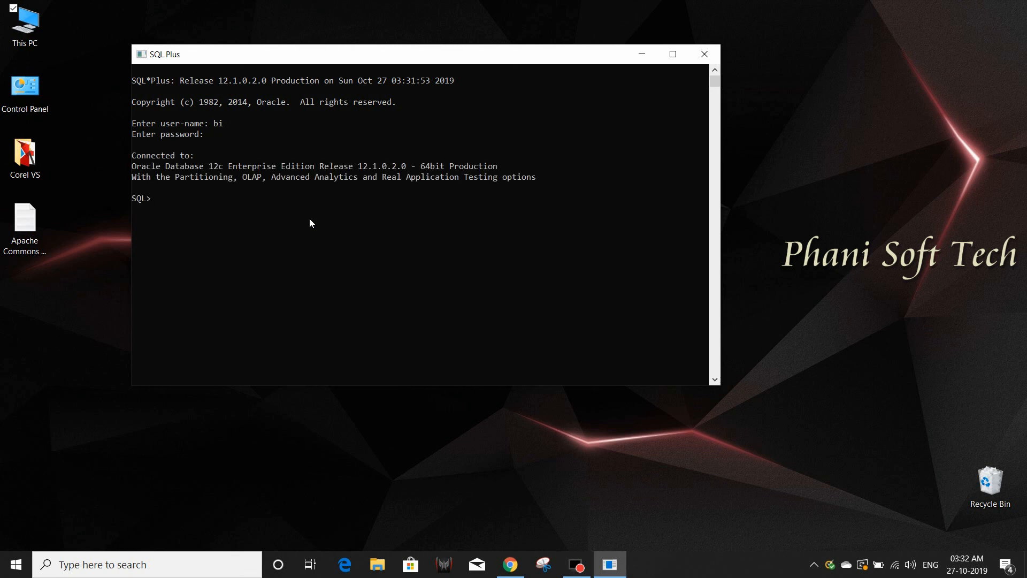